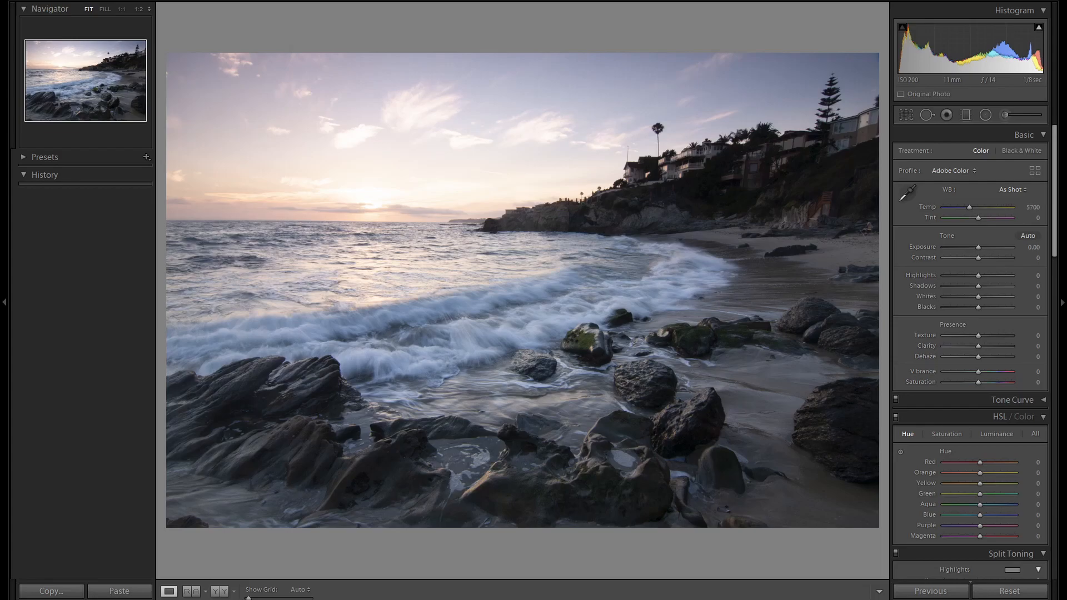
# Step: Turn on Constrain Crop in the Transform settings
pyautogui.scroll(-15, 1007, 529)
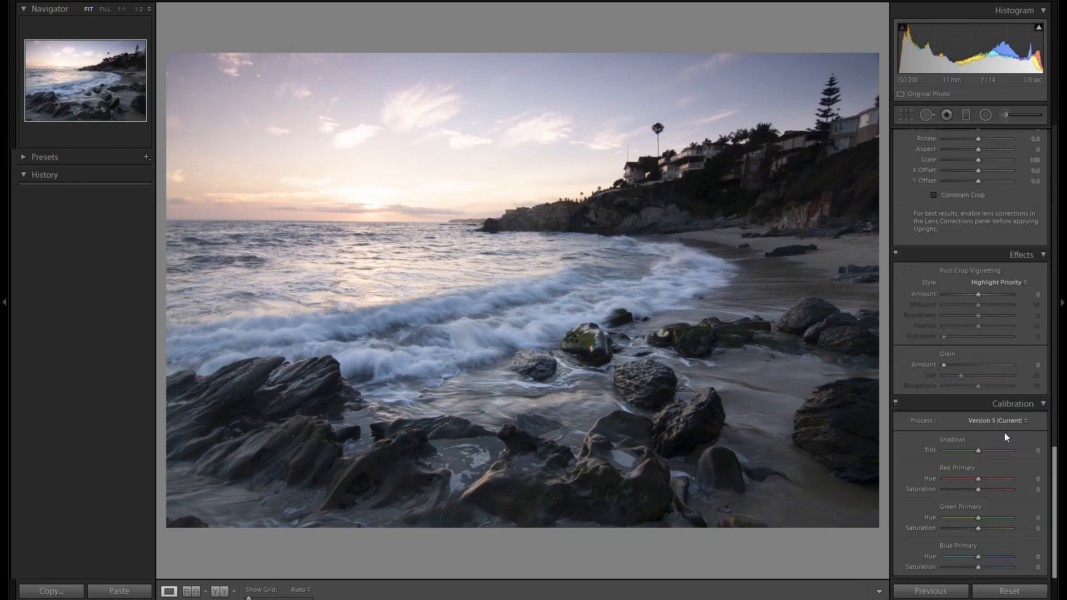
pyautogui.scroll(2, 1004, 423)
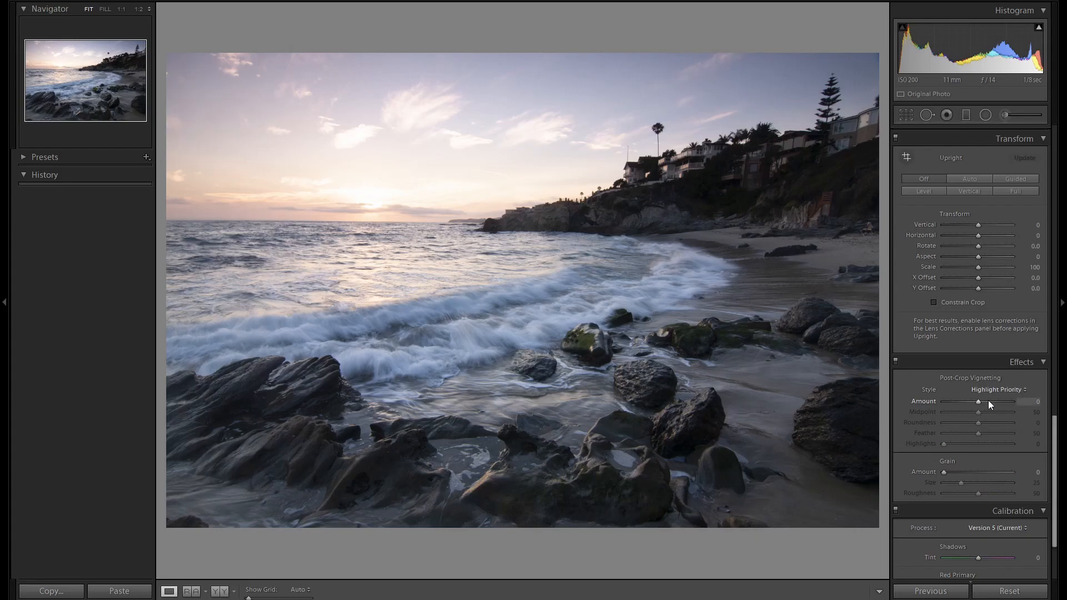
pyautogui.scroll(2, 990, 398)
pyautogui.click(976, 408)
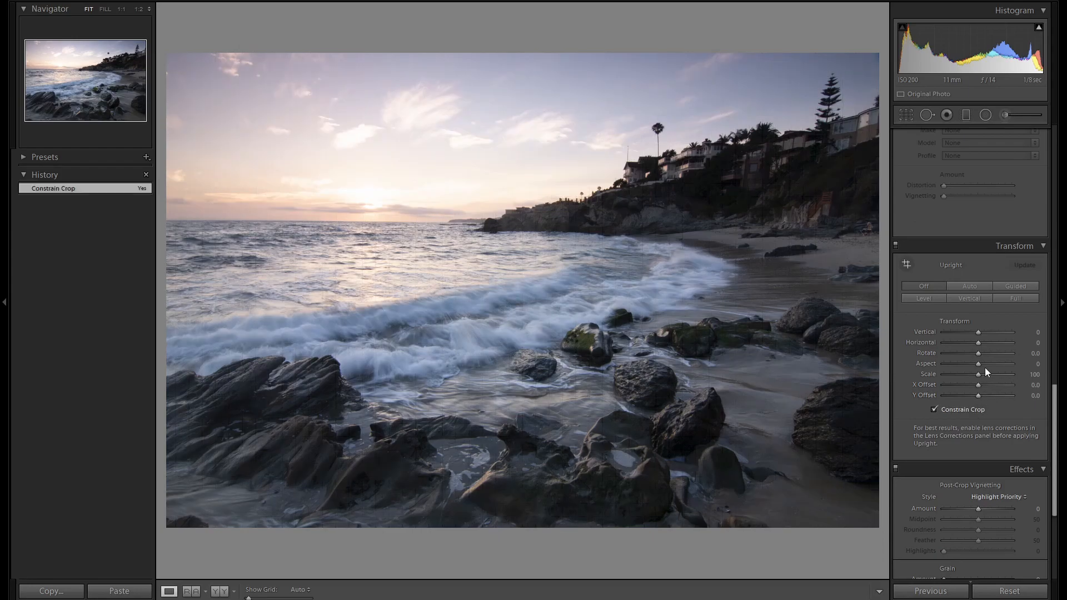
# Step: Straighten the tilted horizon by setting the Transform Rotate value to -0.7
pyautogui.moveTo(979, 358)
pyautogui.press('Down')
pyautogui.press('Down')
pyautogui.press('Down')
pyautogui.press('Down')
pyautogui.press('Down')
pyautogui.press('Down')
pyautogui.press('Down')
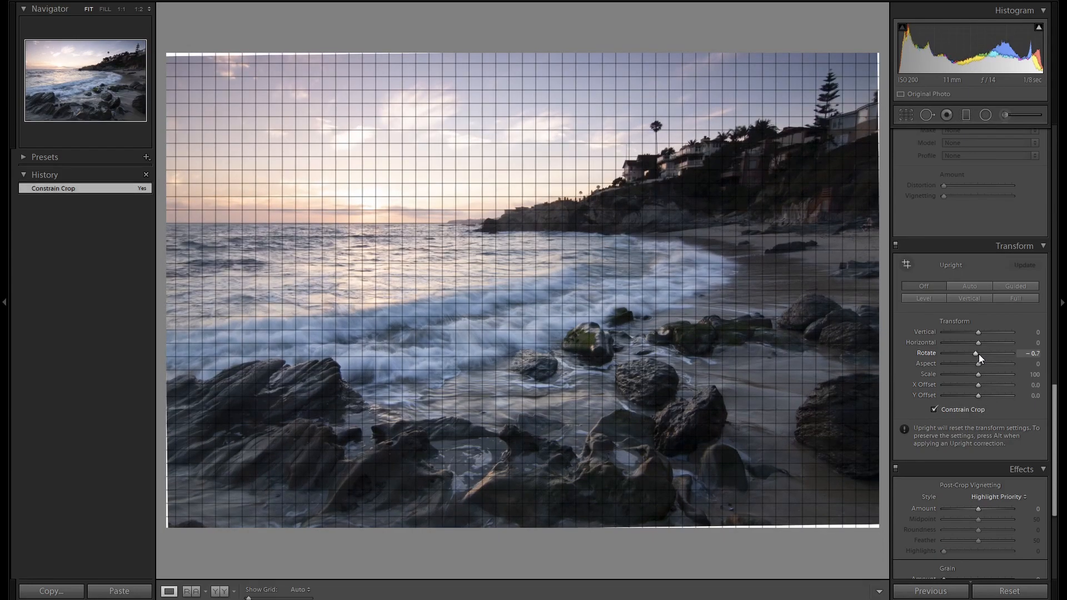
# Step: Turn on Remove Chromatic Aberration and Enable Profile Corrections for the lens
pyautogui.scroll(4, 1000, 328)
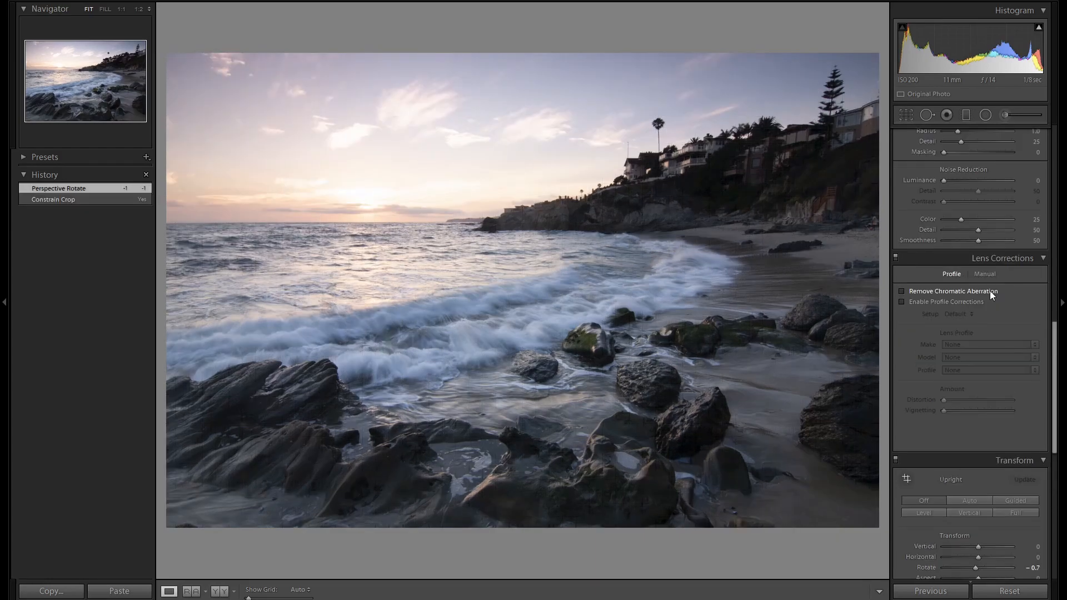
pyautogui.click(989, 291)
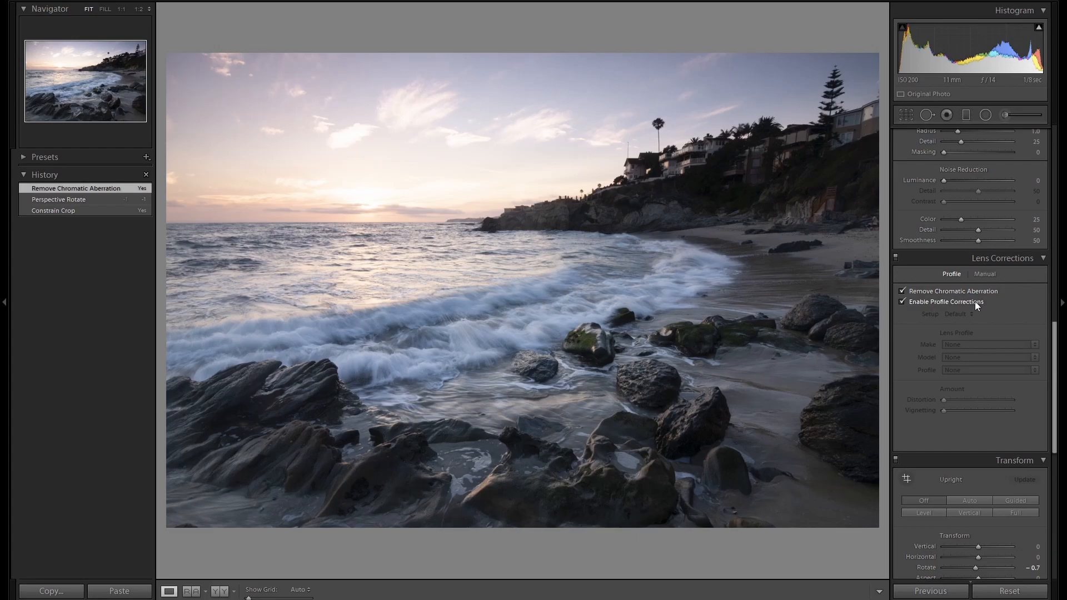
pyautogui.click(975, 301)
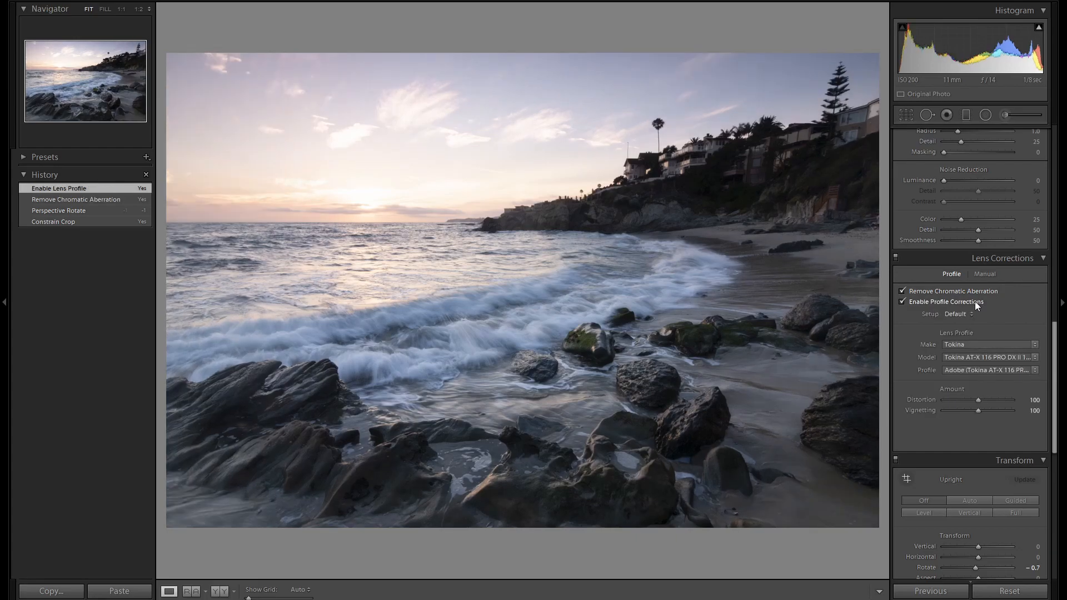
# Step: Set the Sharpening Amount to 100
pyautogui.scroll(3, 975, 301)
pyautogui.click(1034, 228)
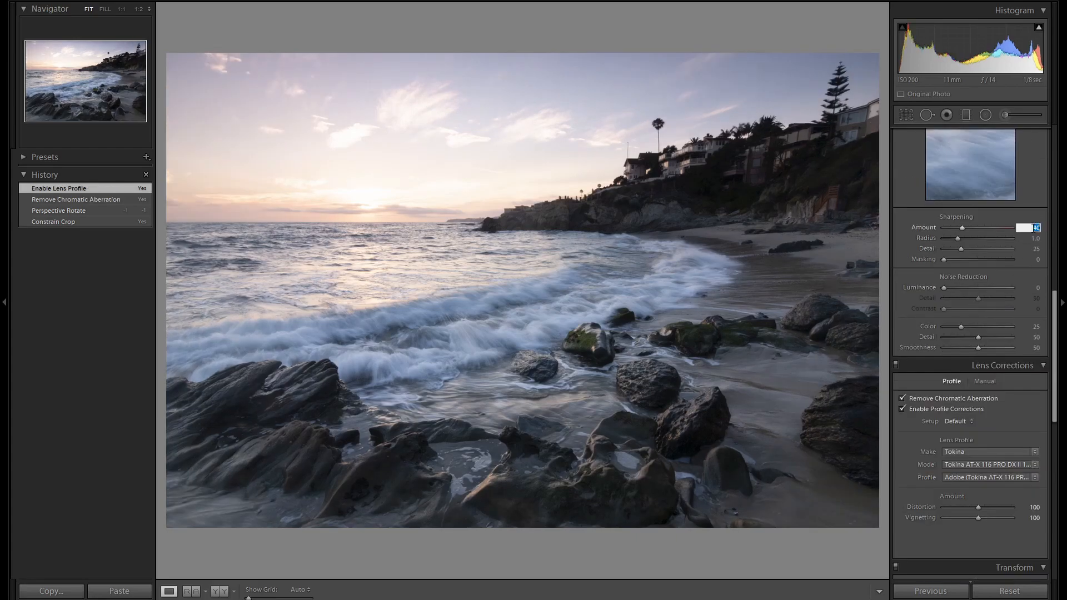
pyautogui.write('100')
pyautogui.press('Return')
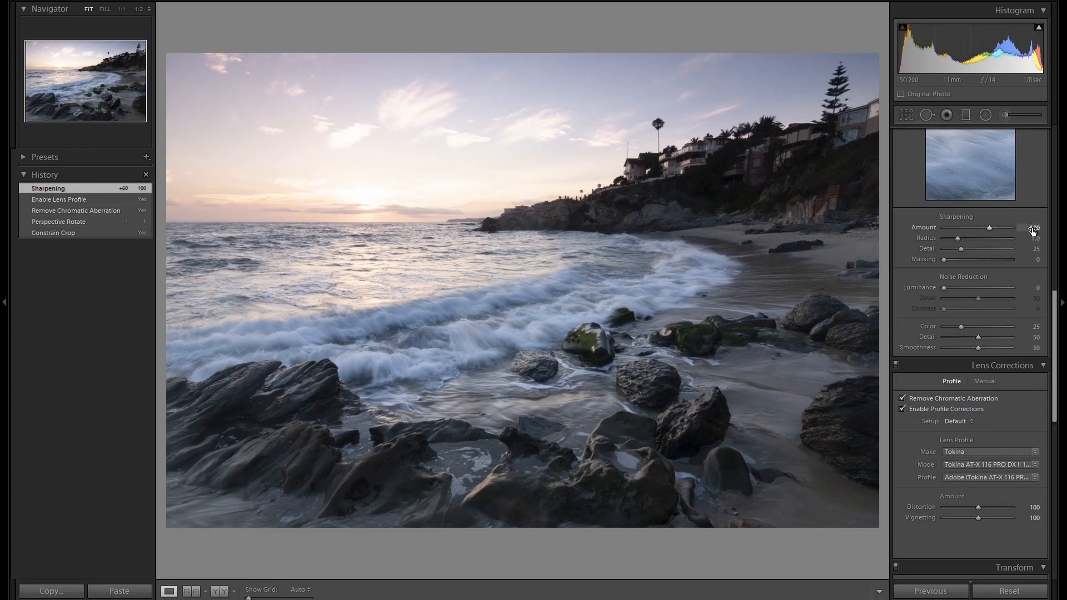
# Step: Set the Sharpening Masking to 65 while previewing the edge mask
pyautogui.press('alt')
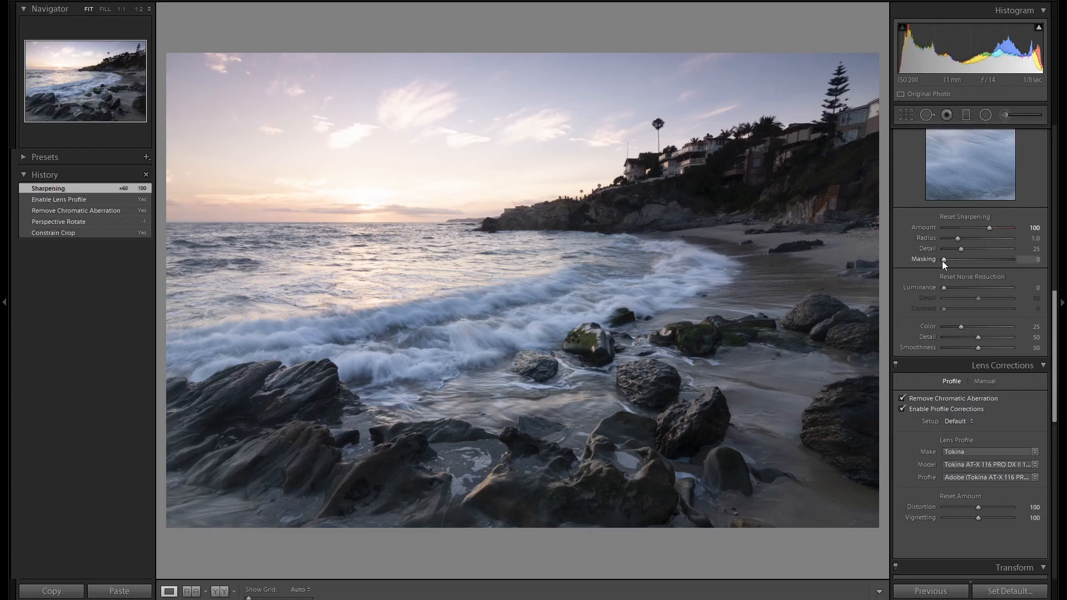
pyautogui.keyDown('alt'); pyautogui.click(943, 260); pyautogui.keyUp('alt')
pyautogui.moveTo(944, 260); pyautogui.dragTo(991, 260)
# Step: Warm up the photo's white balance by setting Temp to 7200
pyautogui.scroll(5, 1037, 293)
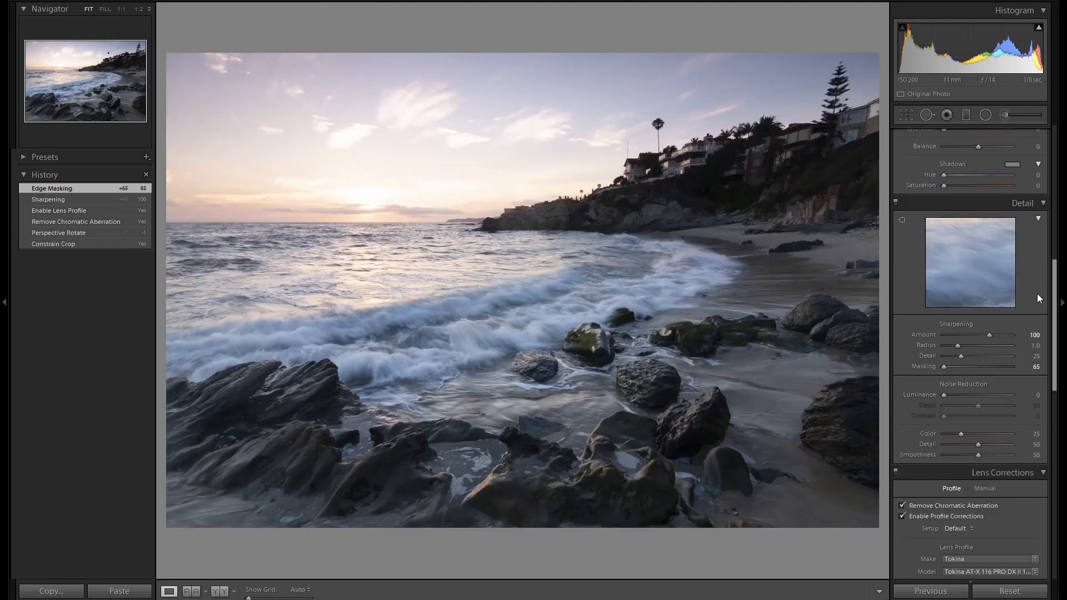
pyautogui.scroll(3, 1038, 296)
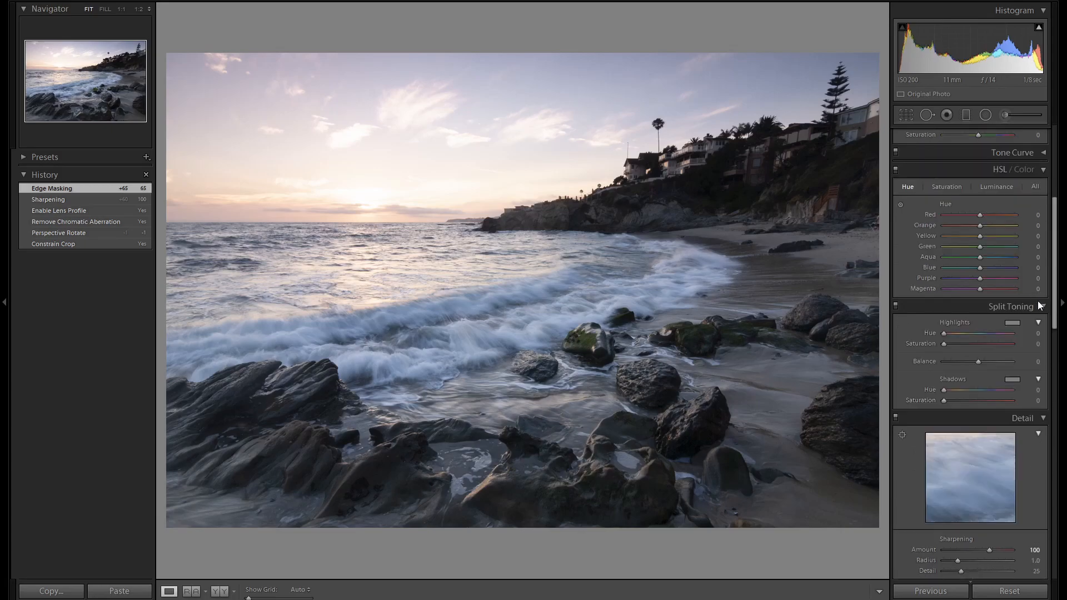
pyautogui.scroll(7, 1031, 345)
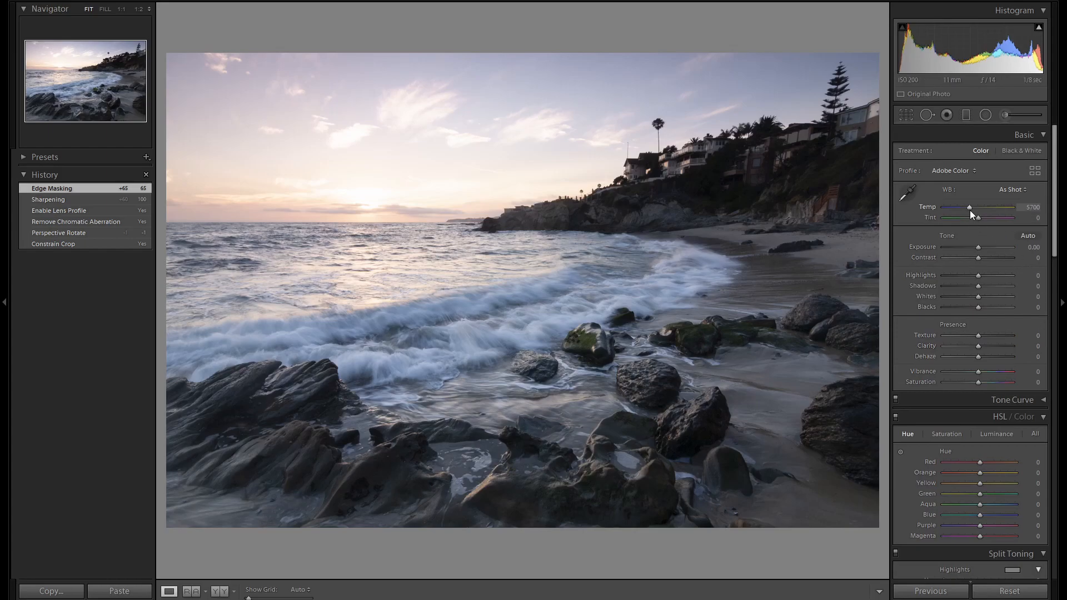
pyautogui.scroll(5, 970, 209)
pyautogui.scroll(1, 970, 209)
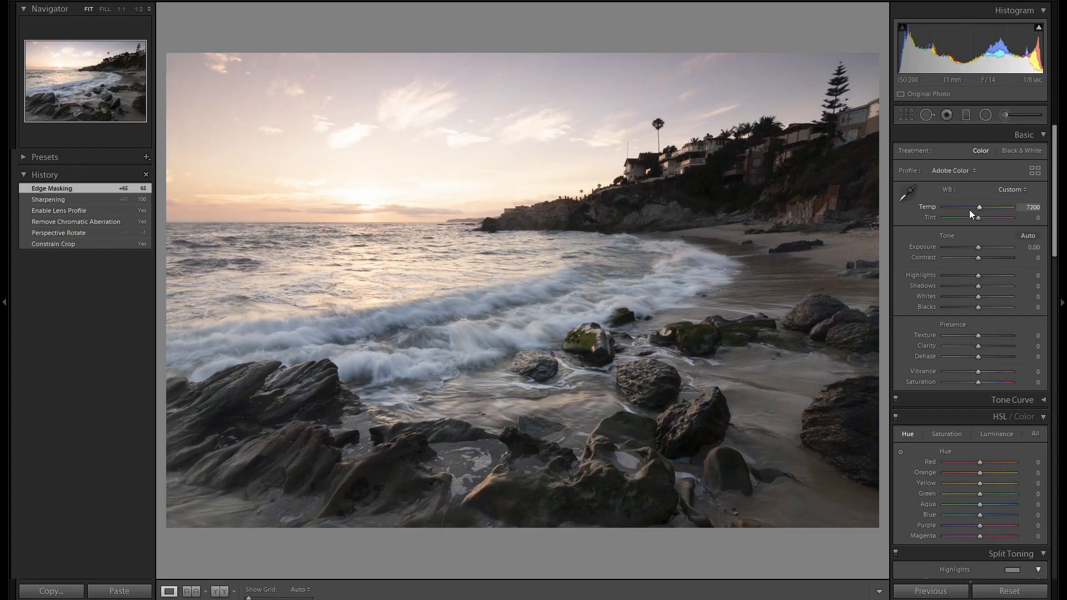
# Step: Set the photo's tone values to Highlights -100, Shadows +100, Whites +15 and Blacks -40
pyautogui.click(945, 275)
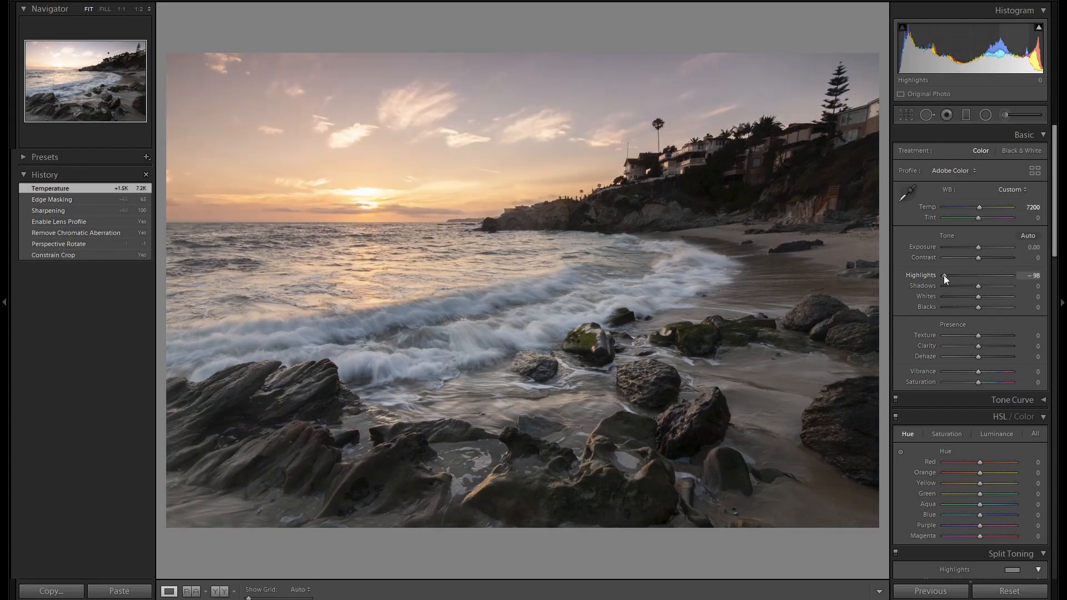
pyautogui.moveTo(979, 284); pyautogui.dragTo(1015, 285)
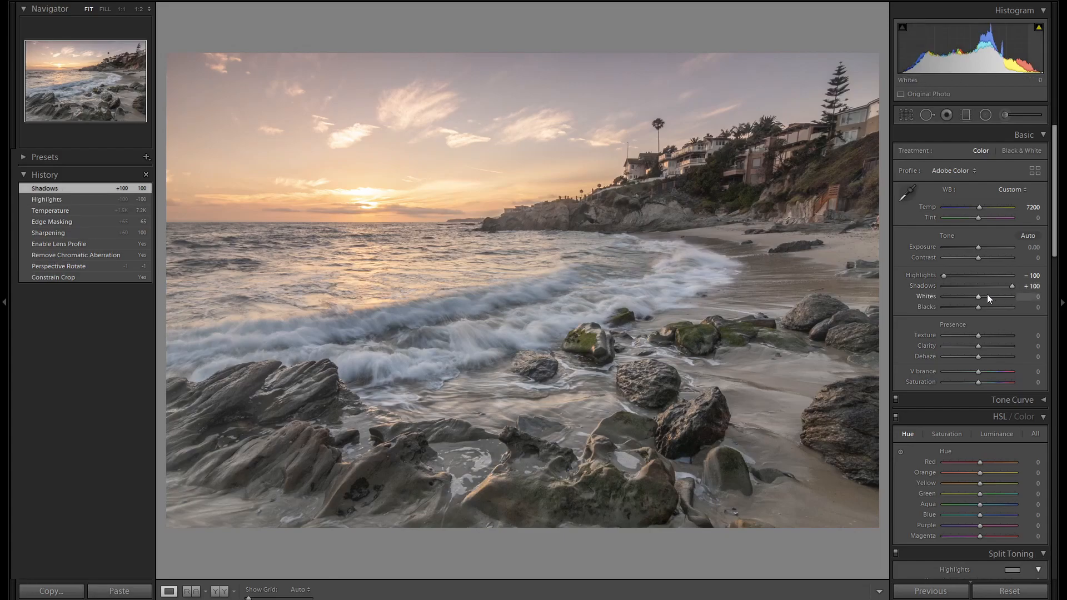
pyautogui.scroll(3, 976, 296)
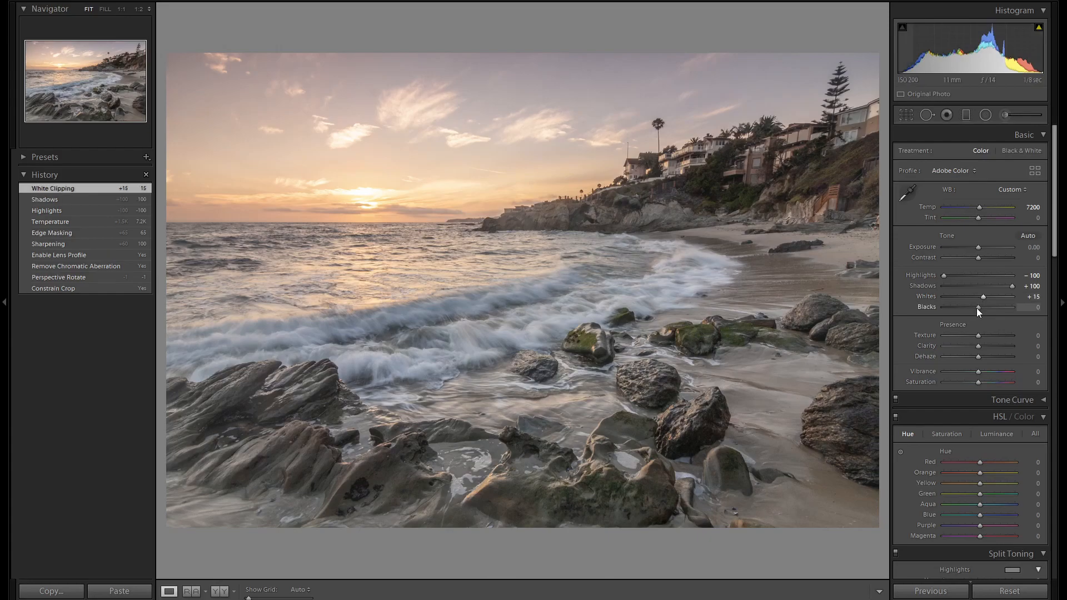
pyautogui.scroll(-8, 980, 309)
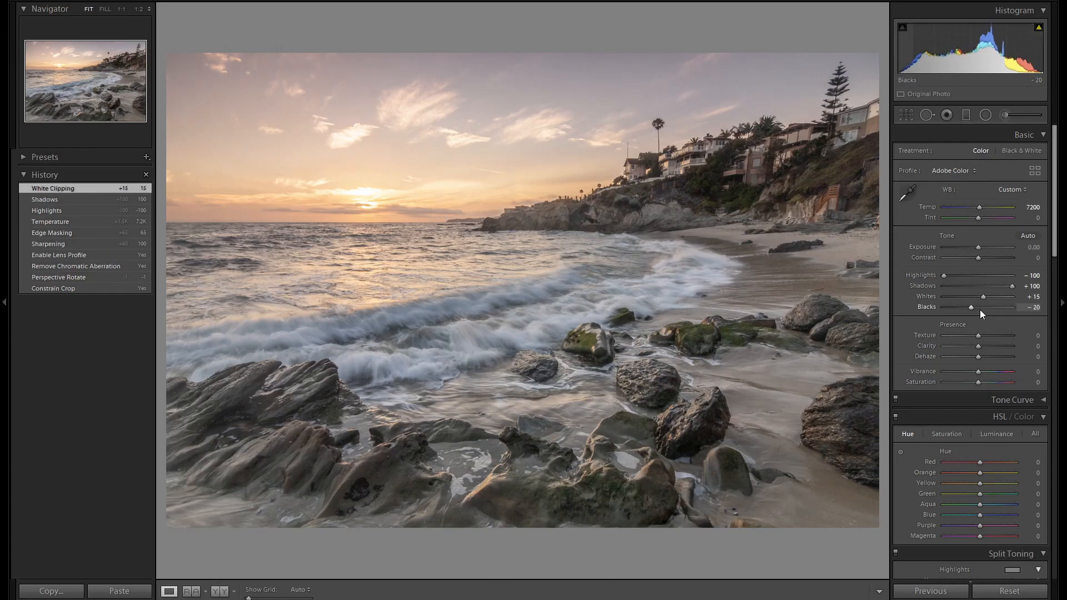
pyautogui.scroll(-5, 1018, 325)
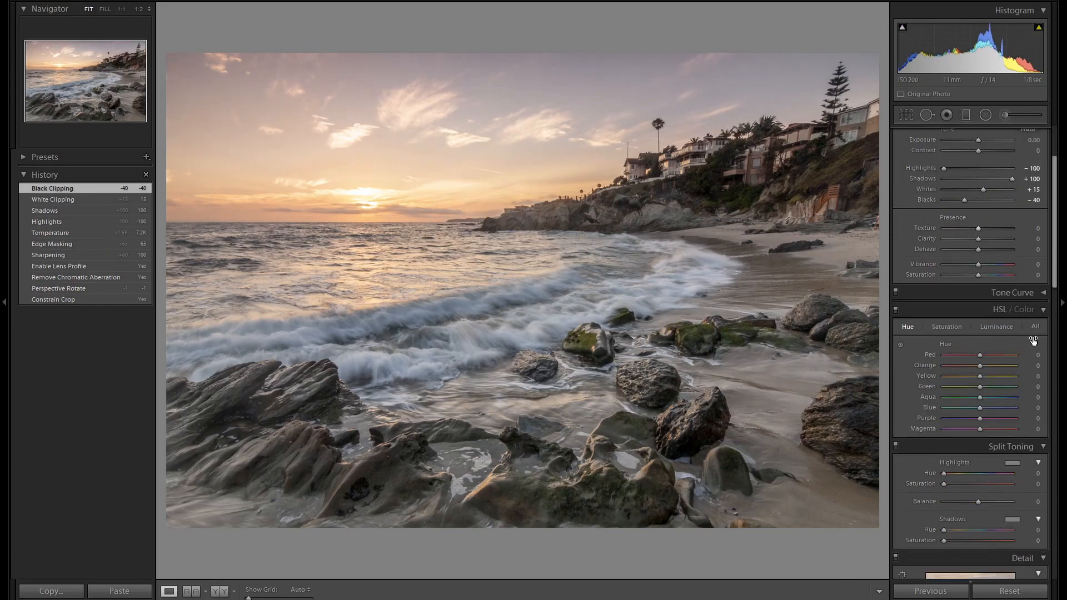
# Step: Split-tone the highlights with a warm yellow-orange tint at Hue 45 and Saturation 14
pyautogui.click(1013, 355)
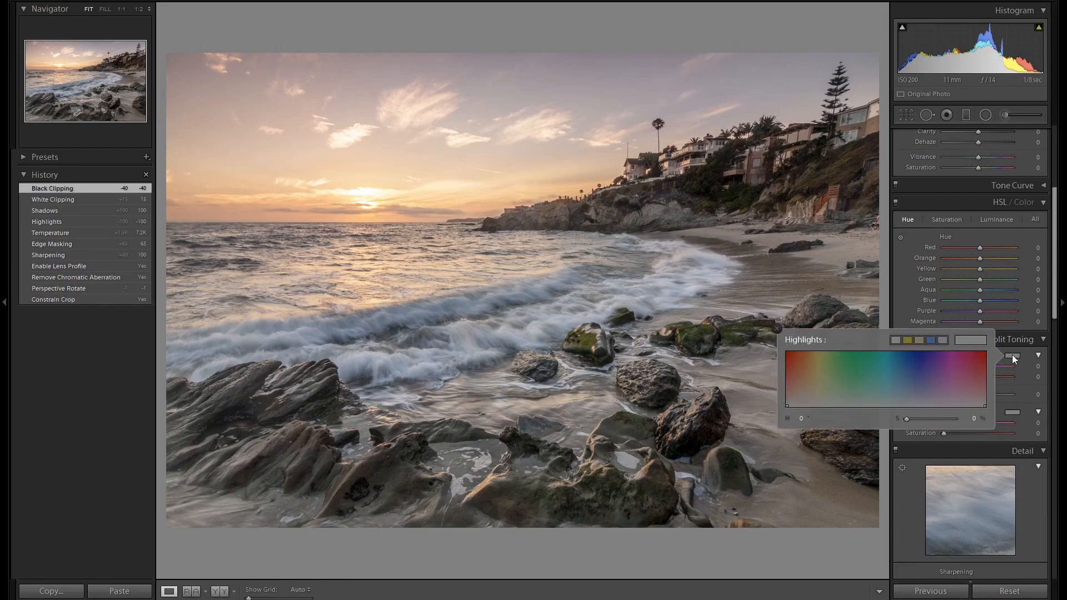
pyautogui.click(805, 400)
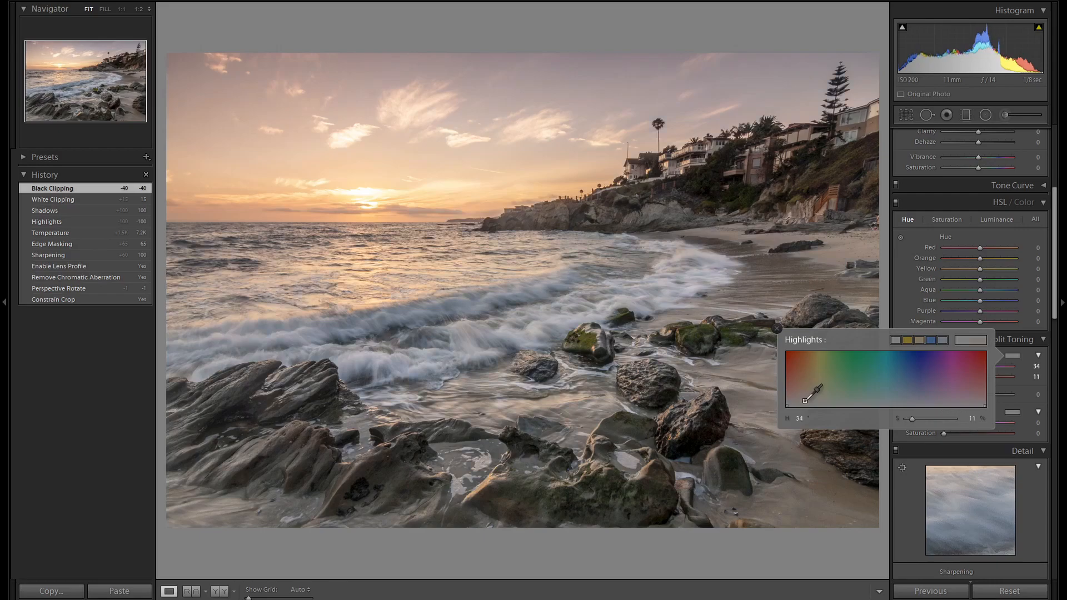
pyautogui.moveTo(805, 400); pyautogui.dragTo(810, 397)
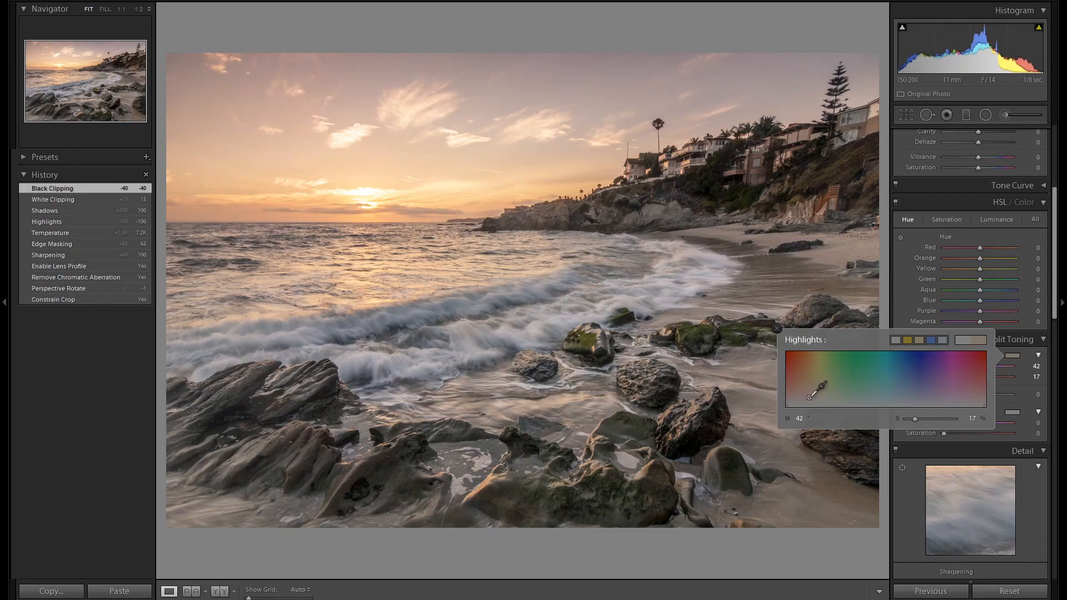
pyautogui.moveTo(810, 397); pyautogui.dragTo(812, 399)
pyautogui.moveTo(811, 399); pyautogui.dragTo(811, 400)
pyautogui.click(777, 328)
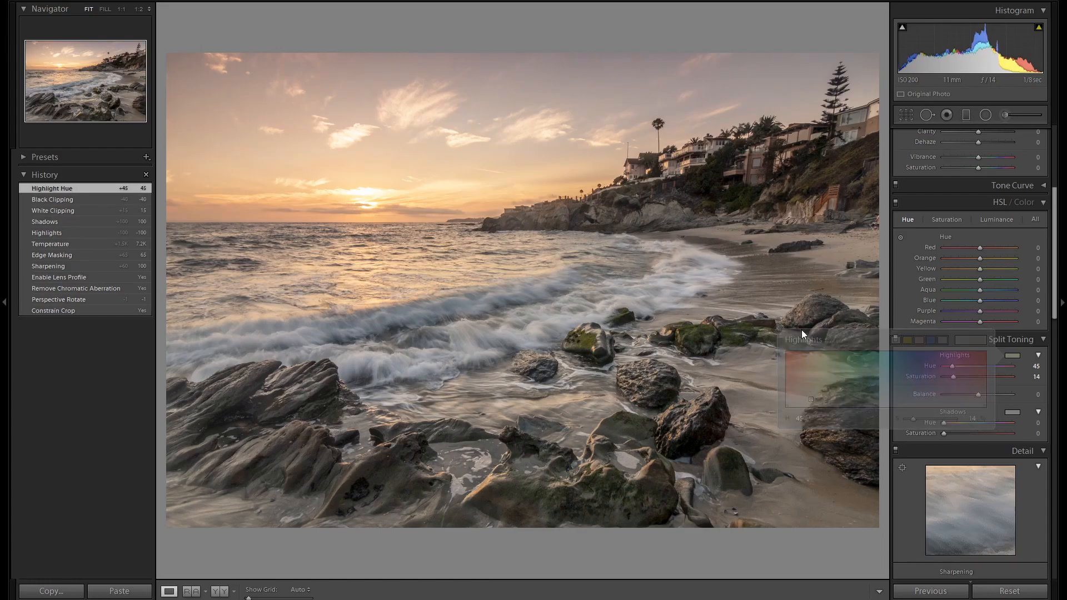
# Step: Split-tone the shadows with a blue-purple tint at Hue 244 and Saturation 17
pyautogui.click(1013, 412)
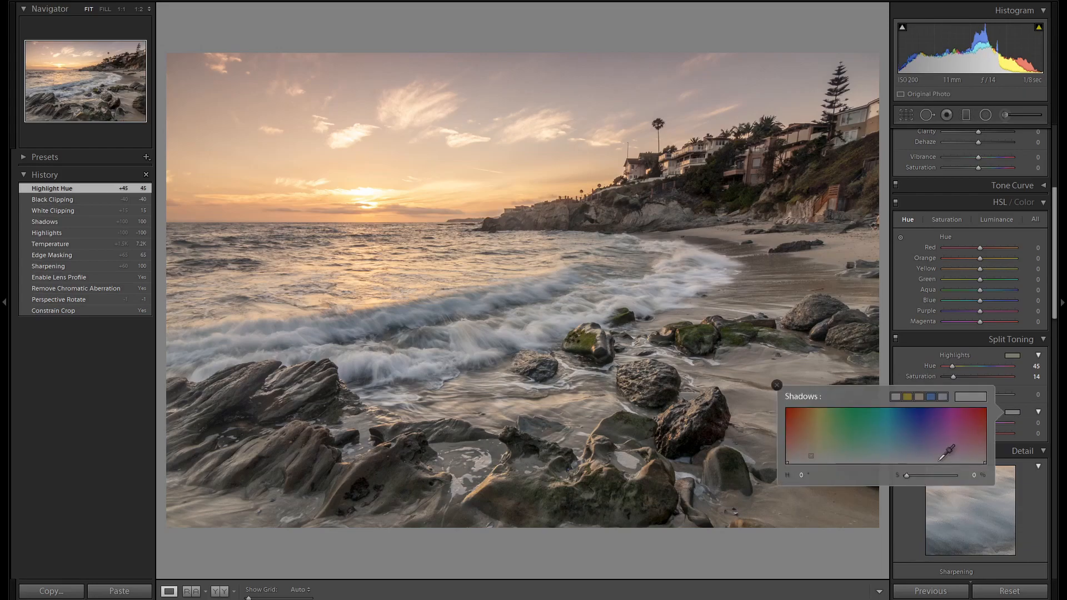
pyautogui.click(920, 453)
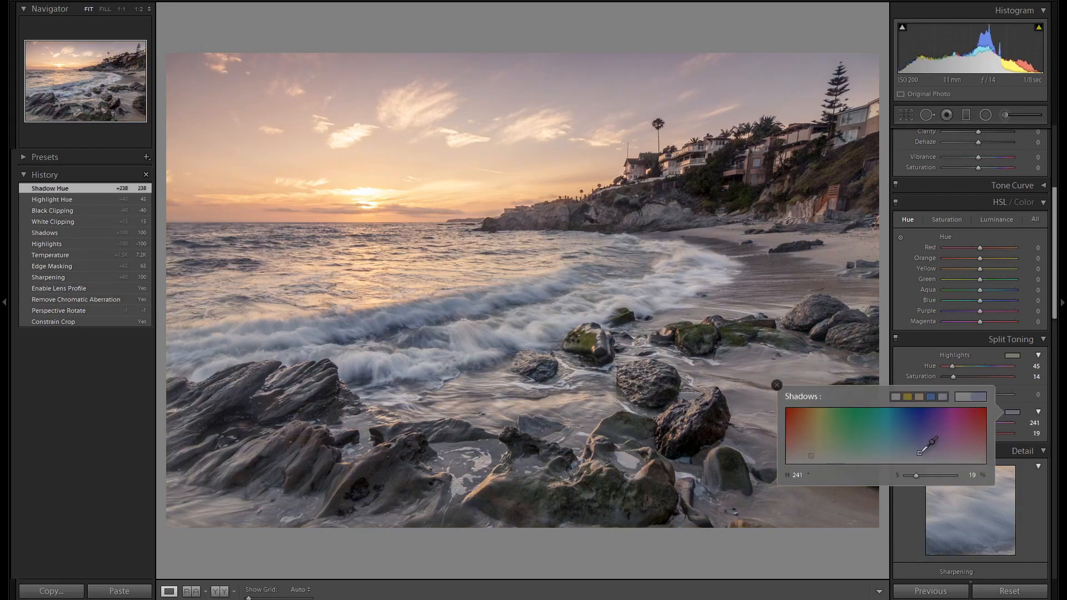
pyautogui.moveTo(920, 453); pyautogui.dragTo(922, 454)
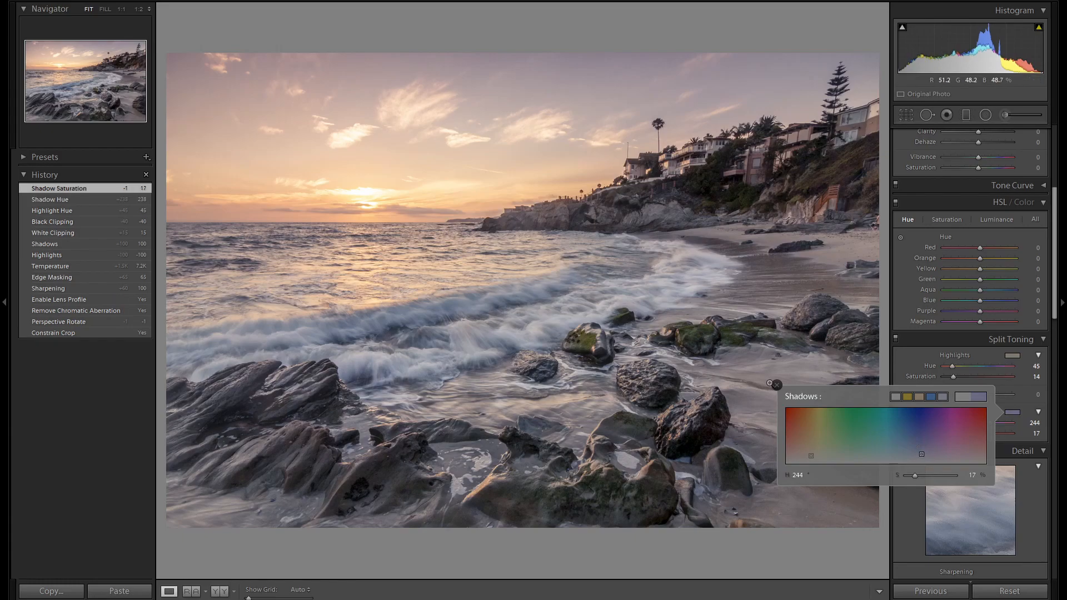
pyautogui.click(777, 386)
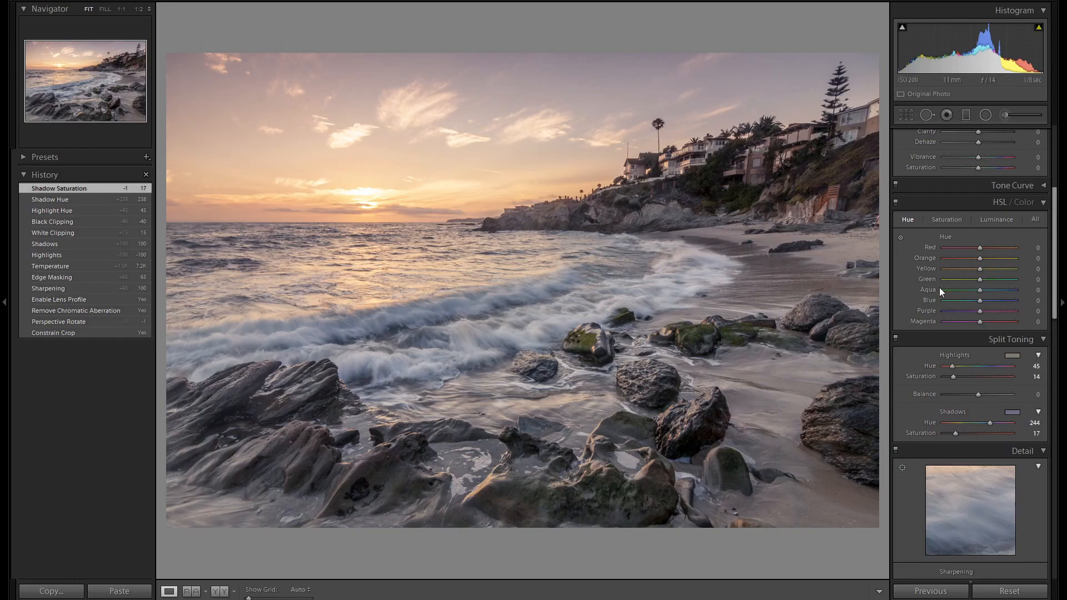
# Step: Darken the sunset colours by setting the HSL luminance of Orange and Yellow to -10 each
pyautogui.click(1001, 221)
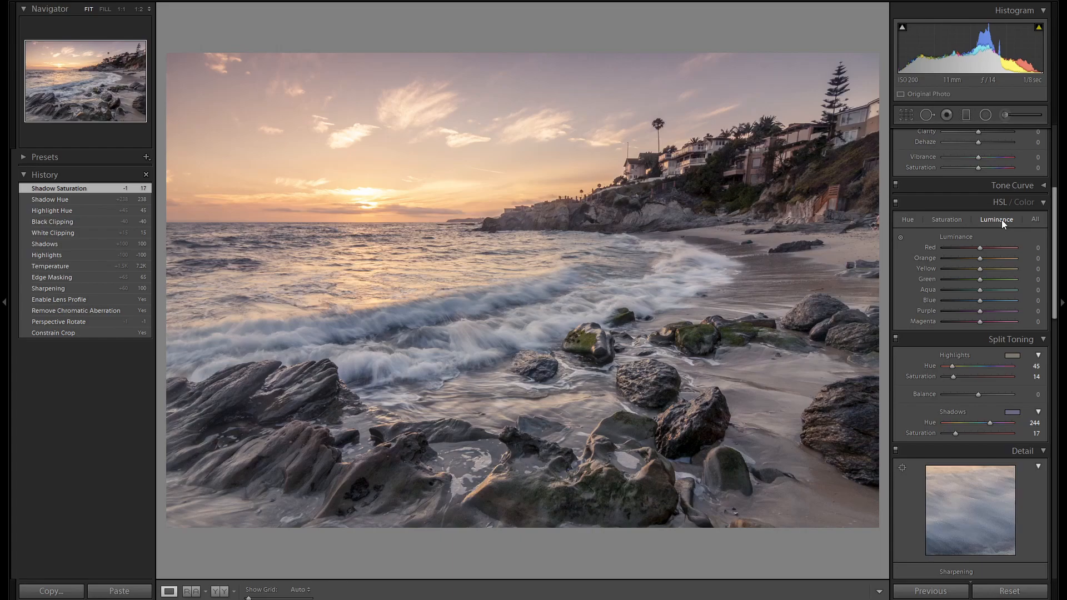
pyautogui.press('Down')
pyautogui.press('Down')
pyautogui.press('Down')
pyautogui.press('Down')
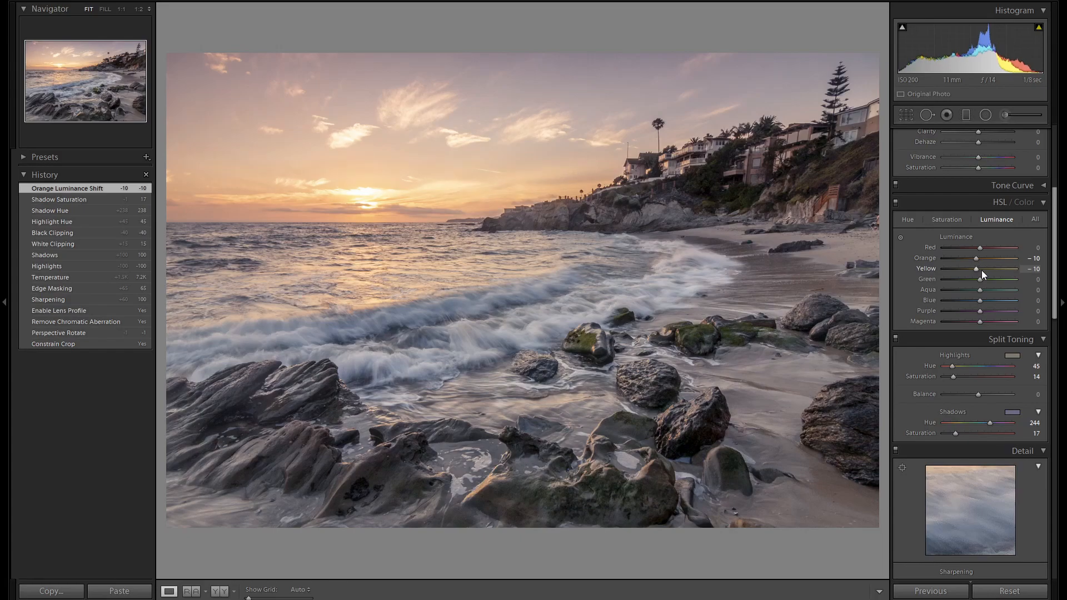
pyautogui.moveTo(963, 267); pyautogui.dragTo(952, 269)
pyautogui.doubleClick(952, 269)
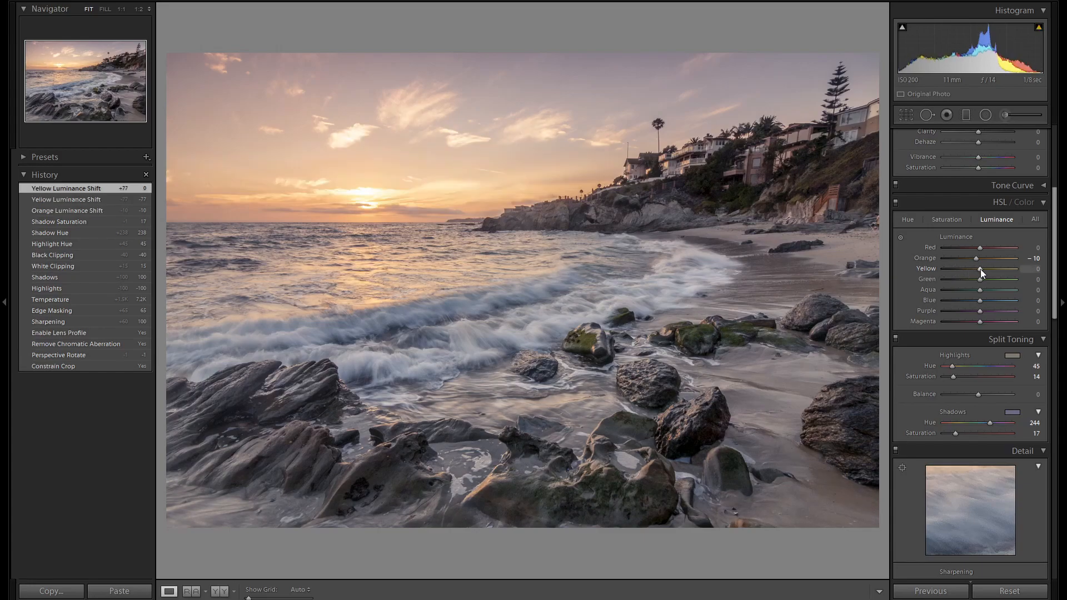
pyautogui.press('Down')
pyautogui.press('Down')
# Step: Set the HSL saturation of Orange and Yellow to +25 each
pyautogui.click(954, 219)
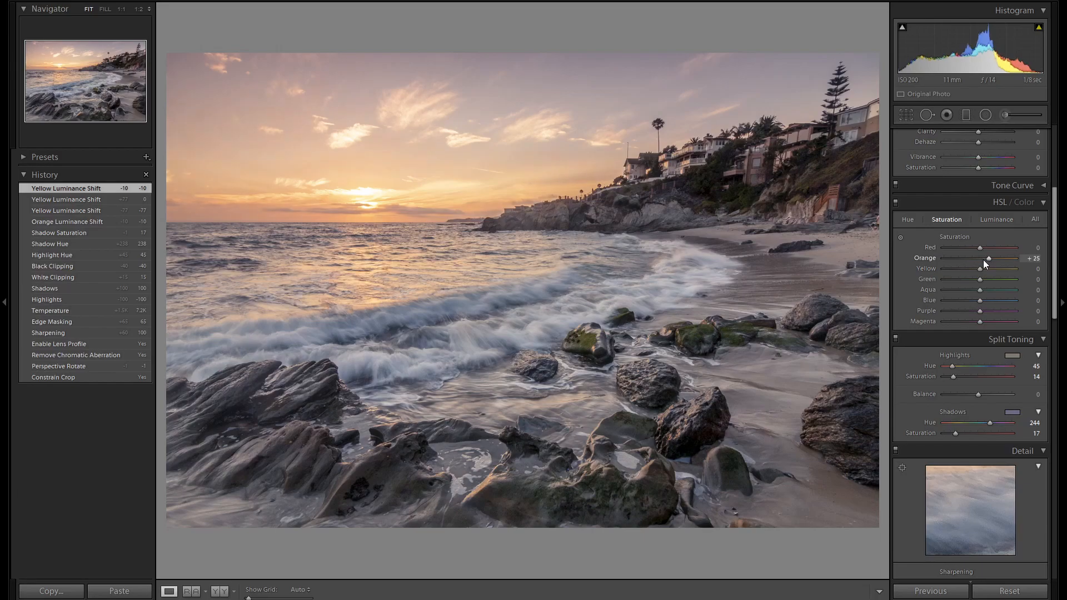
pyautogui.press('Up')
pyautogui.press('Up')
pyautogui.press('Up')
pyautogui.press('Up')
pyautogui.press('Up')
pyautogui.press('Up')
pyautogui.press('Up')
pyautogui.press('Up')
pyautogui.press('Up')
pyautogui.press('Up')
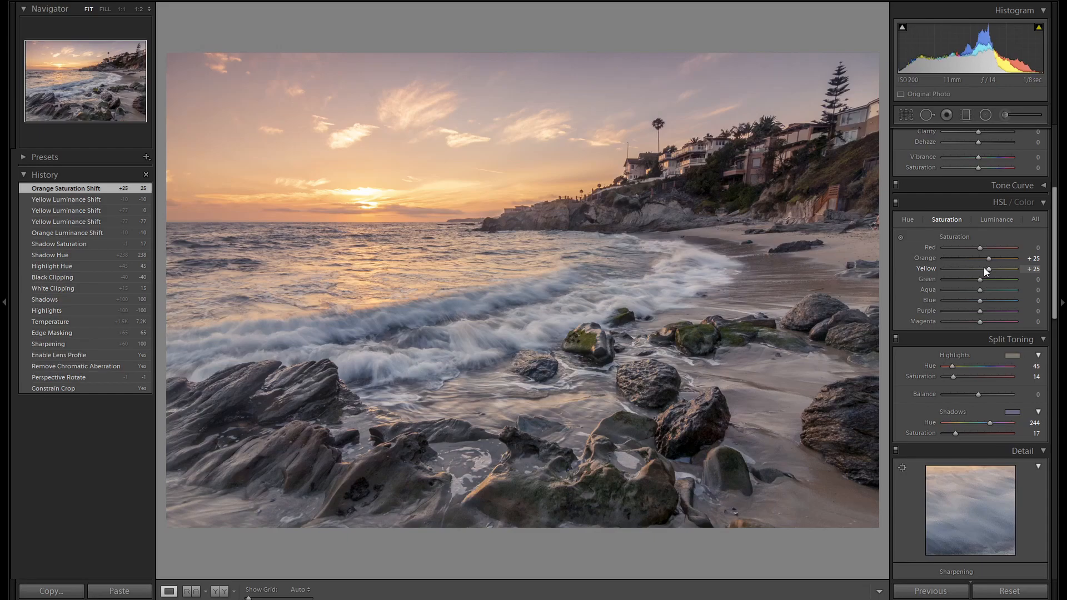
# Step: Add a slightly tilted graduated filter over the sky, fading out around the horizon, and set its Tint to 20
pyautogui.click(967, 118)
pyautogui.moveTo(459, 185); pyautogui.dragTo(467, 247)
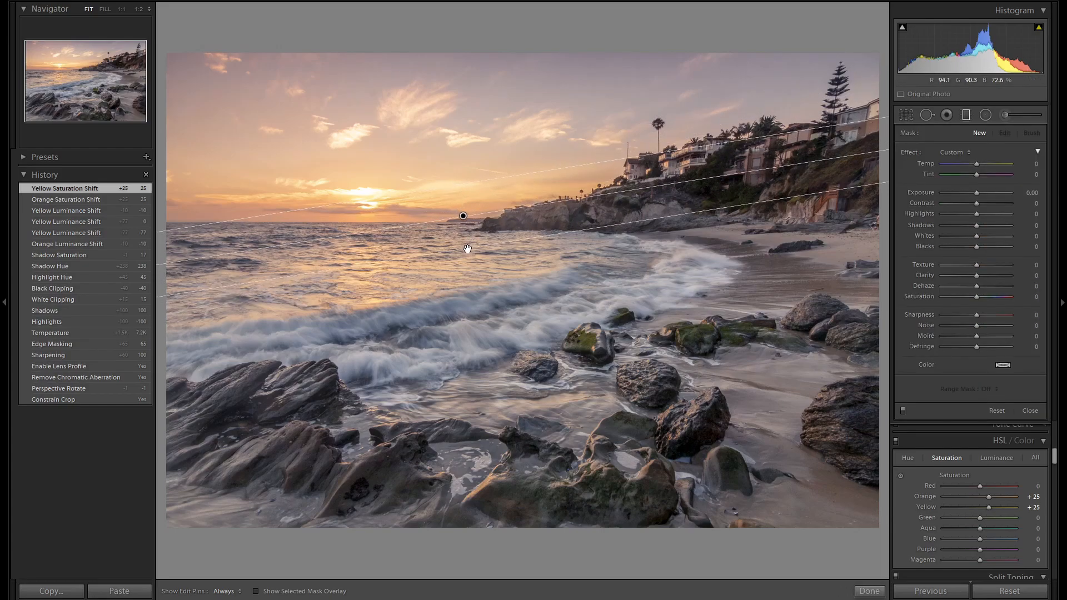
pyautogui.moveTo(462, 185); pyautogui.dragTo(458, 175)
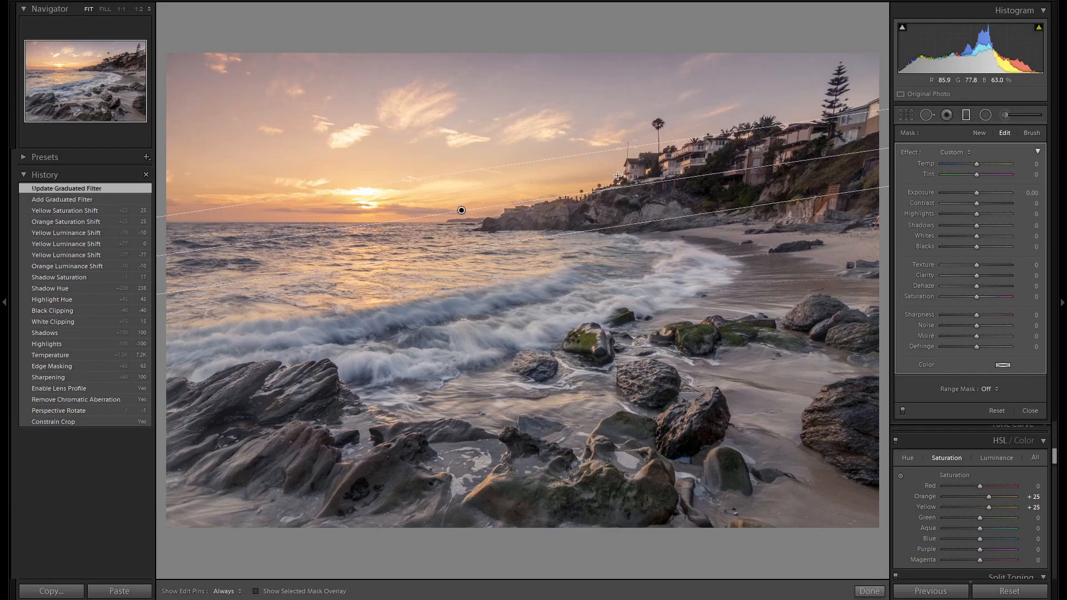
pyautogui.moveTo(979, 174); pyautogui.dragTo(985, 175)
pyautogui.press('Up')
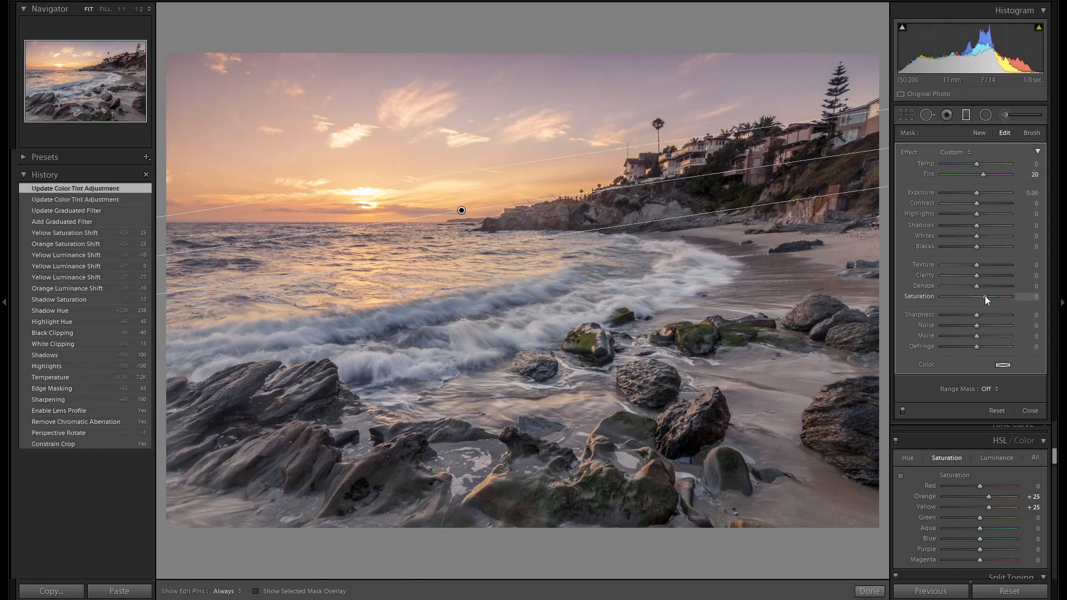
# Step: Set the sky graduated filter's Saturation to 25 and finish editing the filter
pyautogui.click(985, 296)
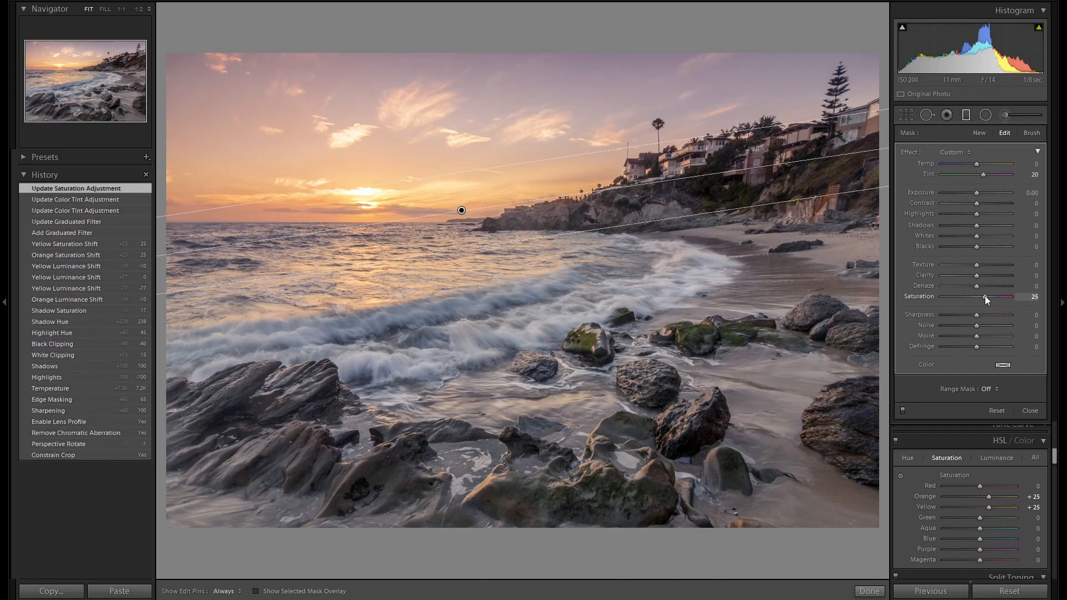
pyautogui.click(967, 115)
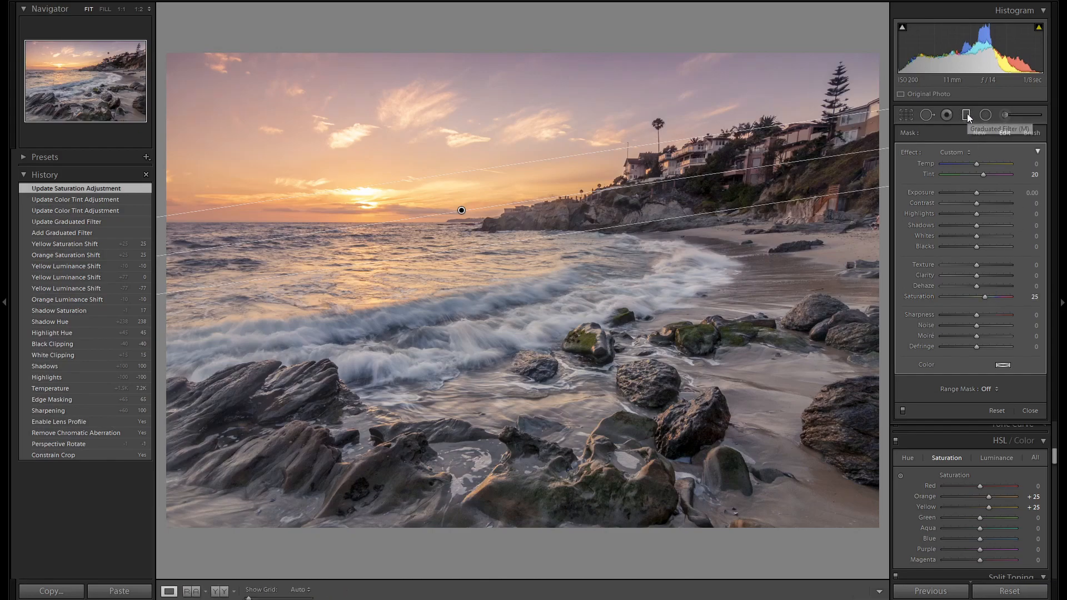
# Step: Paint an adjustment brush mask of size 13 over the sunlit sea between the horizon and the breaking waves
pyautogui.click(1005, 113)
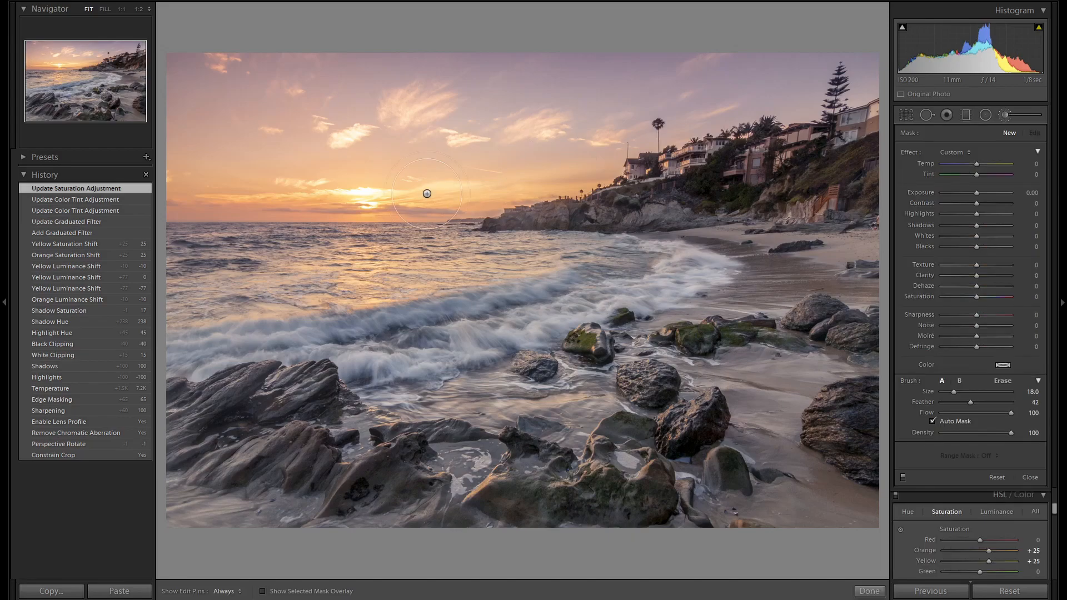
pyautogui.press('h')
pyautogui.press('[')
pyautogui.moveTo(184, 275); pyautogui.dragTo(572, 242)
pyautogui.scroll(-4, 413, 260)
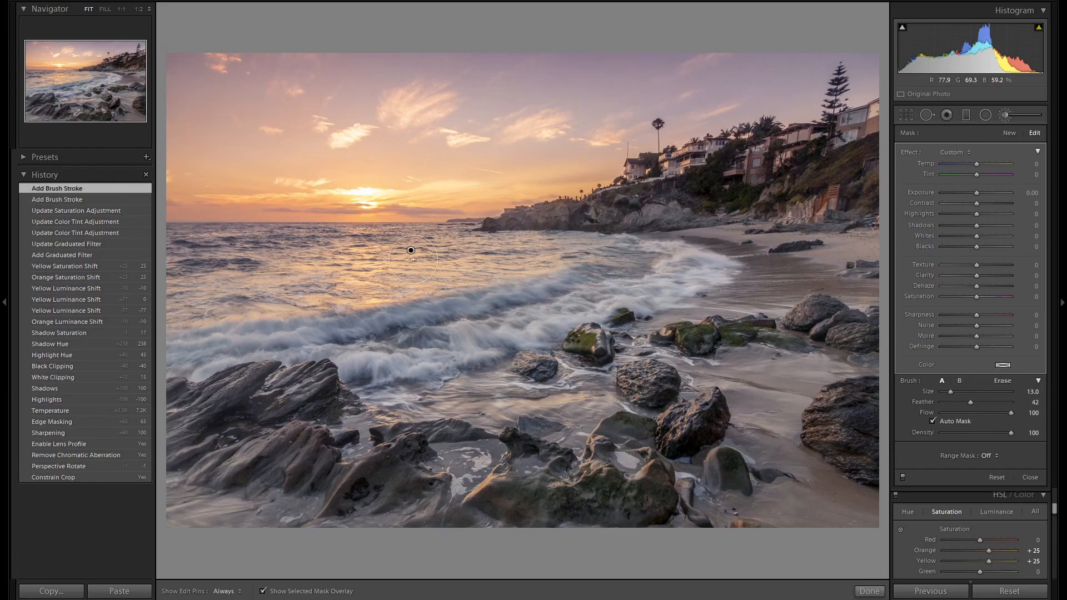
pyautogui.moveTo(413, 260)
pyautogui.mouseDown()
pyautogui.moveTo(278, 251)
pyautogui.moveTo(187, 269)
pyautogui.mouseUp()
pyautogui.press('o')
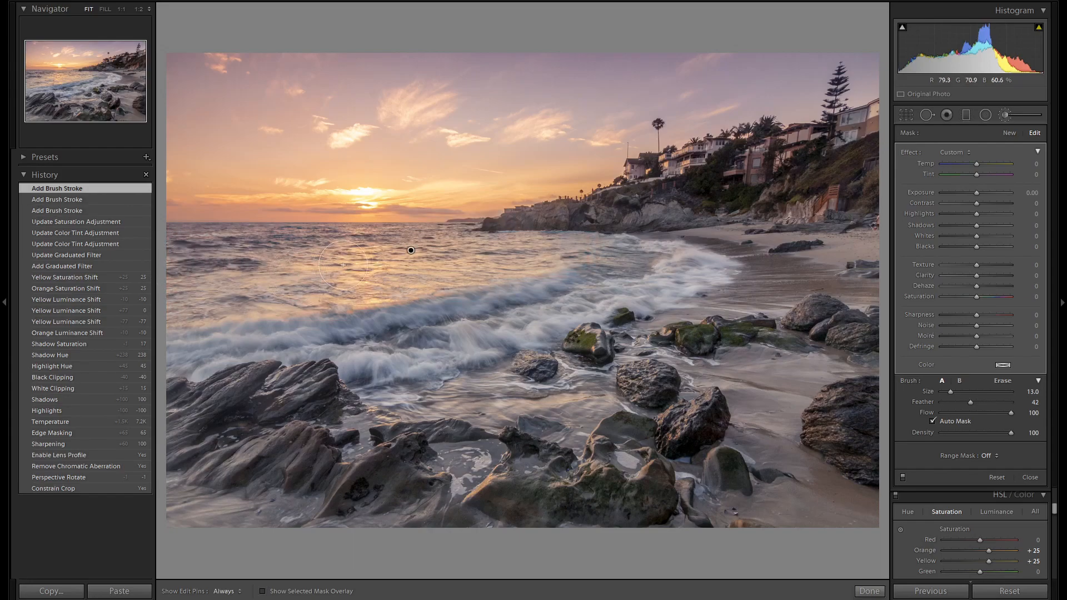
# Step: Set the sea brush mask's Saturation to 28 and its Temp to 12
pyautogui.click(987, 297)
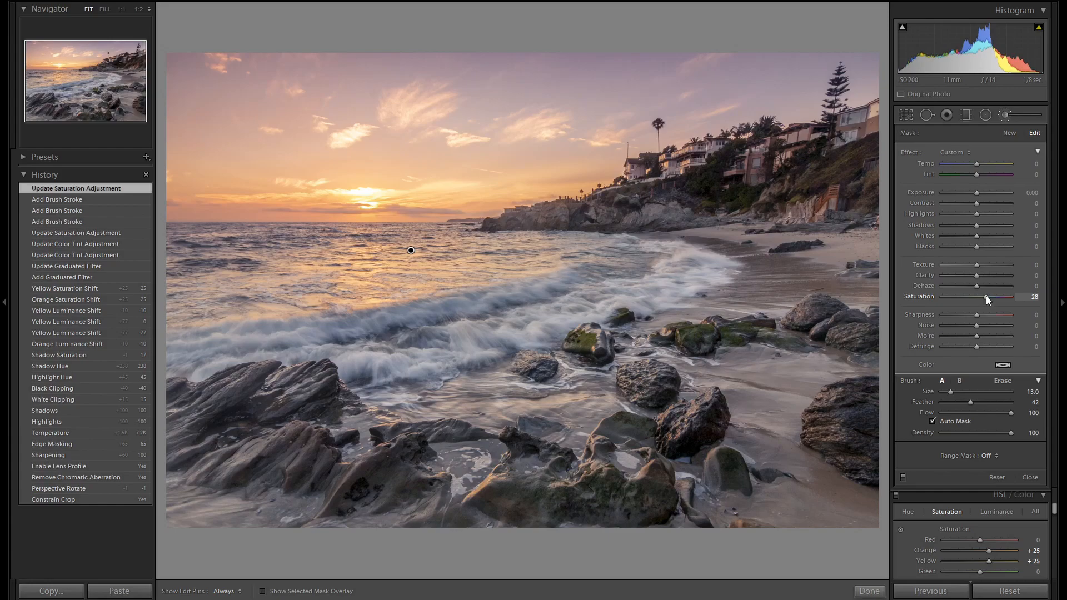
pyautogui.click(978, 164)
pyautogui.moveTo(978, 166); pyautogui.dragTo(978, 166)
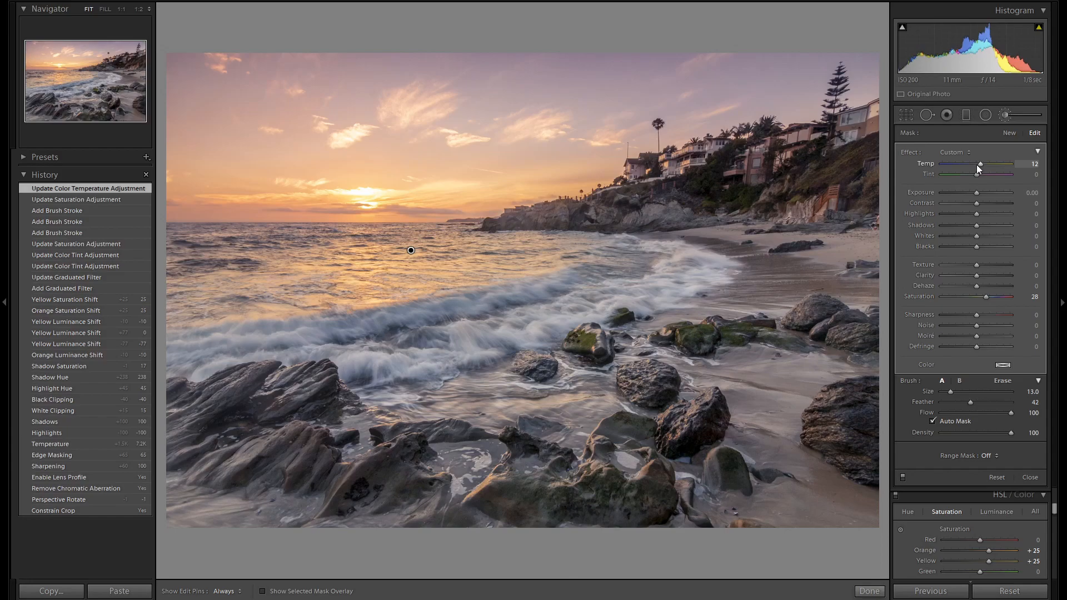
# Step: Create a new brush mask and paint it over the white breaking waves, checking its coverage with the mask overlay
pyautogui.click(1009, 133)
pyautogui.press('h')
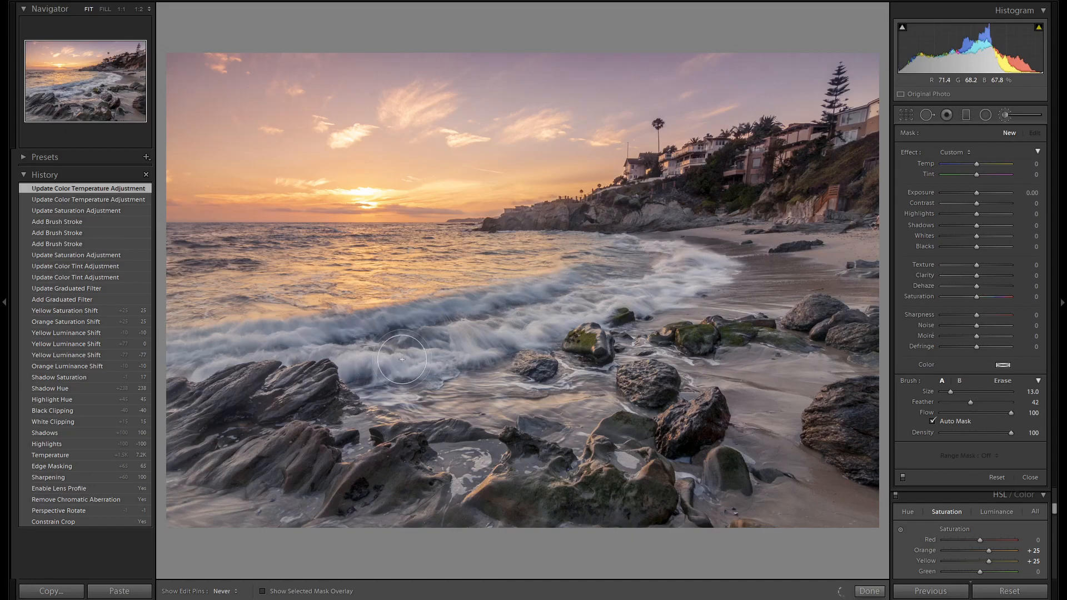
pyautogui.press('h')
pyautogui.moveTo(671, 260)
pyautogui.mouseDown()
pyautogui.moveTo(470, 326)
pyautogui.moveTo(547, 318)
pyautogui.moveTo(717, 265)
pyautogui.moveTo(644, 261)
pyautogui.mouseUp()
pyautogui.press('o')
pyautogui.press('o')
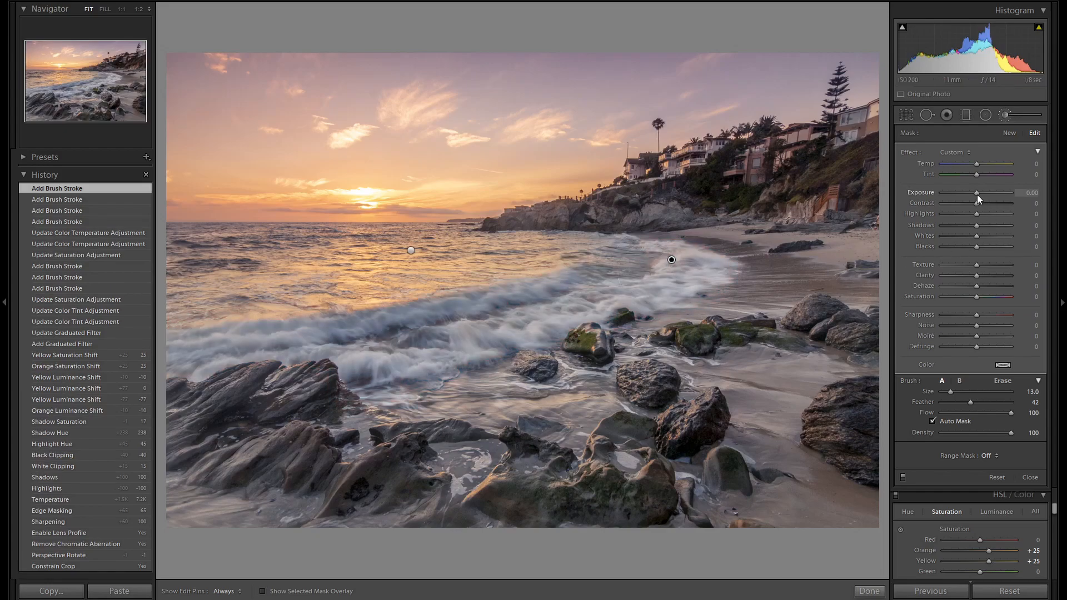
# Step: Brighten the brushed waves by setting the mask's Exposure to 0.40
pyautogui.press('Up')
pyautogui.press('Up')
pyautogui.press('Up')
pyautogui.press('Up')
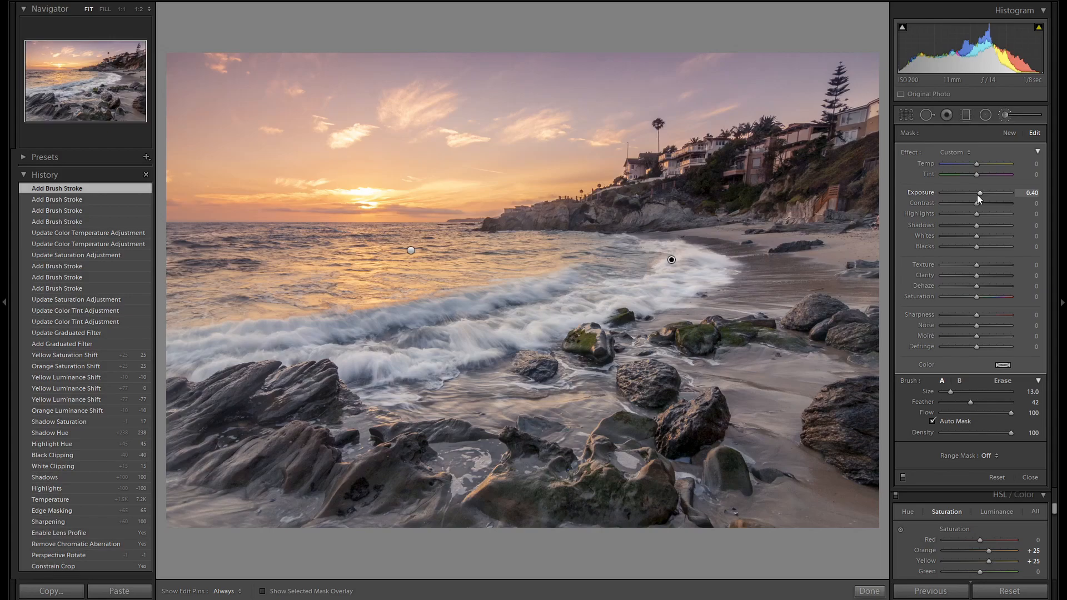
# Step: Paint a new brush mask over the foreground rocks, including the large rock beside the sand, and set its Texture to 37
pyautogui.click(1011, 134)
pyautogui.moveTo(316, 383)
pyautogui.mouseDown()
pyautogui.moveTo(208, 402)
pyautogui.moveTo(169, 437)
pyautogui.moveTo(267, 451)
pyautogui.moveTo(307, 442)
pyautogui.moveTo(293, 466)
pyautogui.moveTo(354, 489)
pyautogui.moveTo(433, 442)
pyautogui.moveTo(398, 467)
pyautogui.moveTo(508, 503)
pyautogui.moveTo(525, 459)
pyautogui.moveTo(409, 452)
pyautogui.moveTo(606, 495)
pyautogui.moveTo(633, 466)
pyautogui.moveTo(626, 481)
pyautogui.moveTo(606, 462)
pyautogui.moveTo(626, 436)
pyautogui.moveTo(712, 408)
pyautogui.moveTo(688, 435)
pyautogui.moveTo(728, 470)
pyautogui.mouseUp()
pyautogui.press('h')
pyautogui.press('o')
pyautogui.moveTo(828, 400)
pyautogui.mouseDown()
pyautogui.moveTo(860, 398)
pyautogui.moveTo(831, 432)
pyautogui.moveTo(870, 455)
pyautogui.moveTo(865, 425)
pyautogui.mouseUp()
pyautogui.press('h')
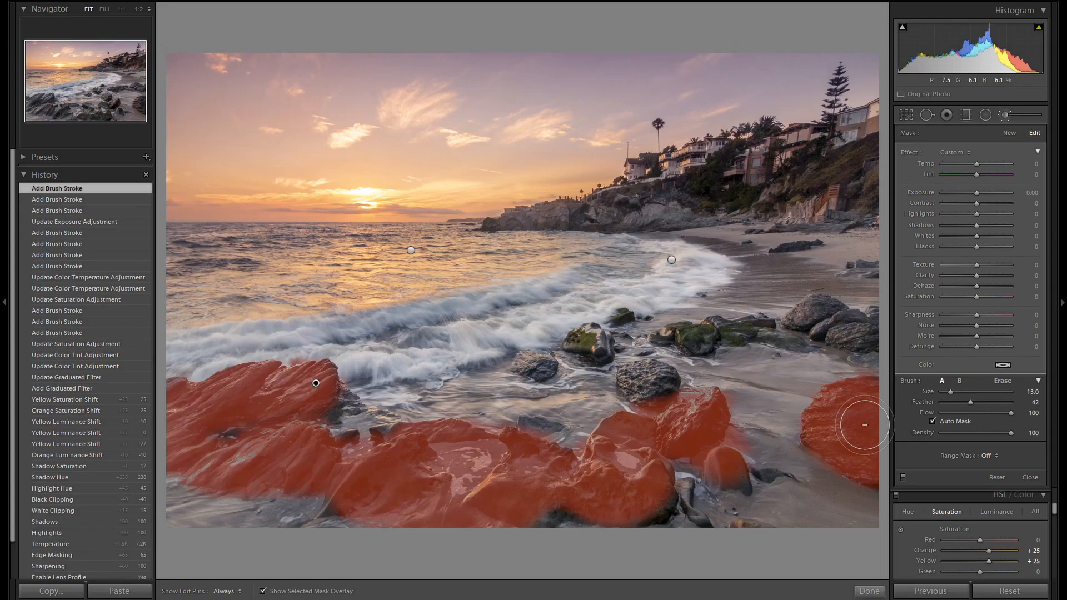
pyautogui.press('o')
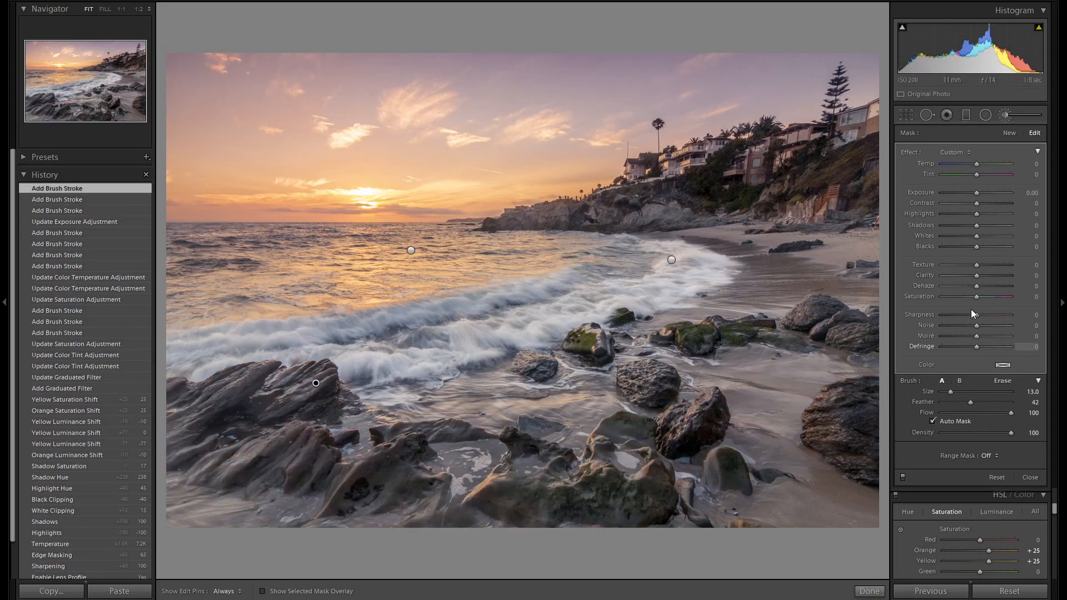
pyautogui.click(989, 265)
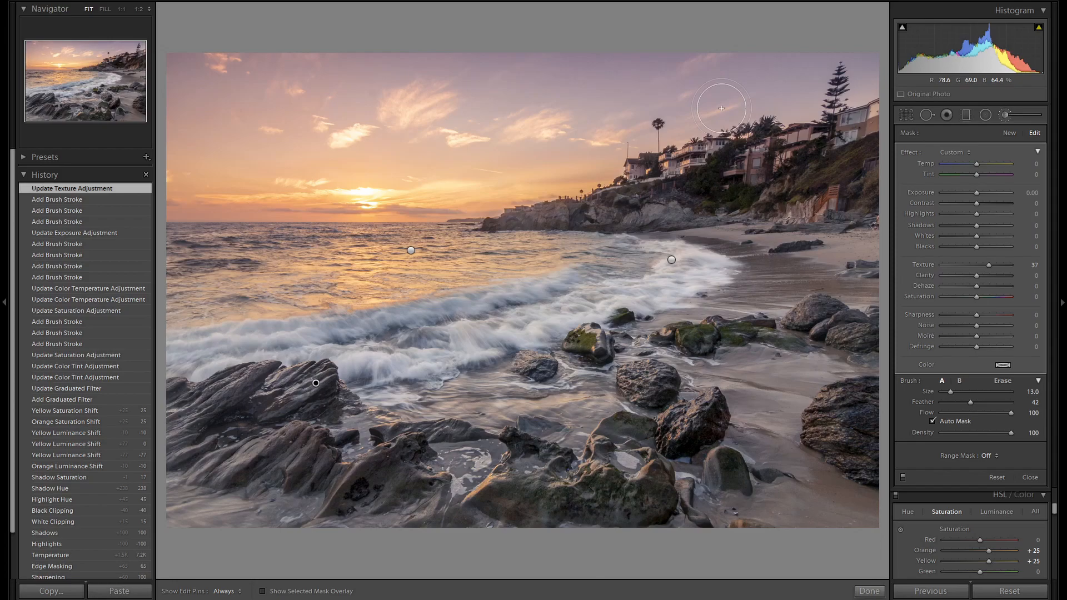
pyautogui.click(1004, 114)
# Step: Check the composition with the crop grid, leave the crop unchanged, and show the photo's info overlay
pyautogui.click(905, 114)
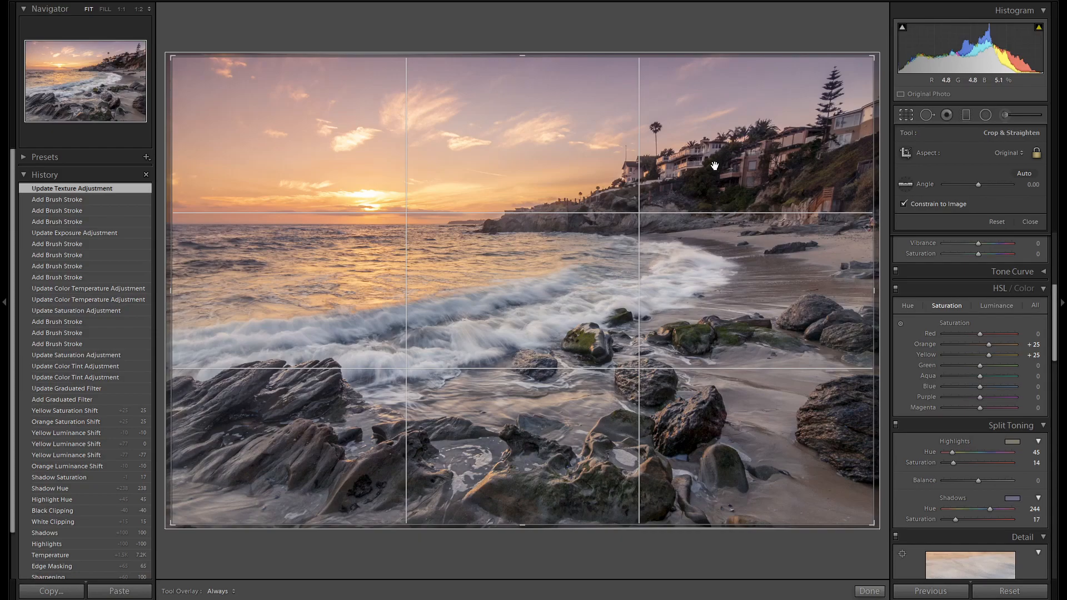
pyautogui.click(909, 118)
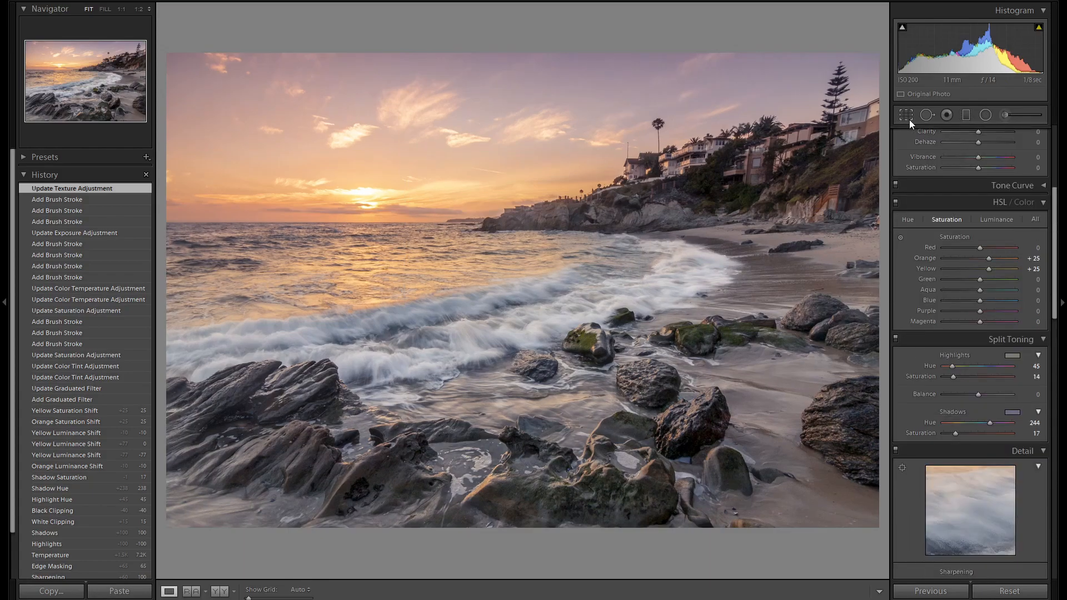
pyautogui.press('i')
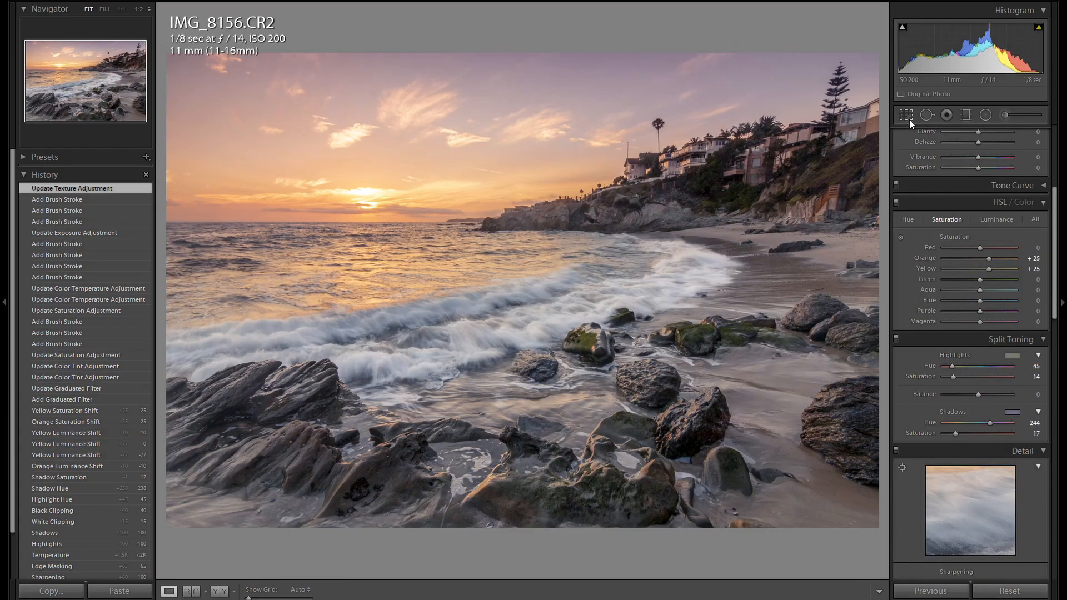